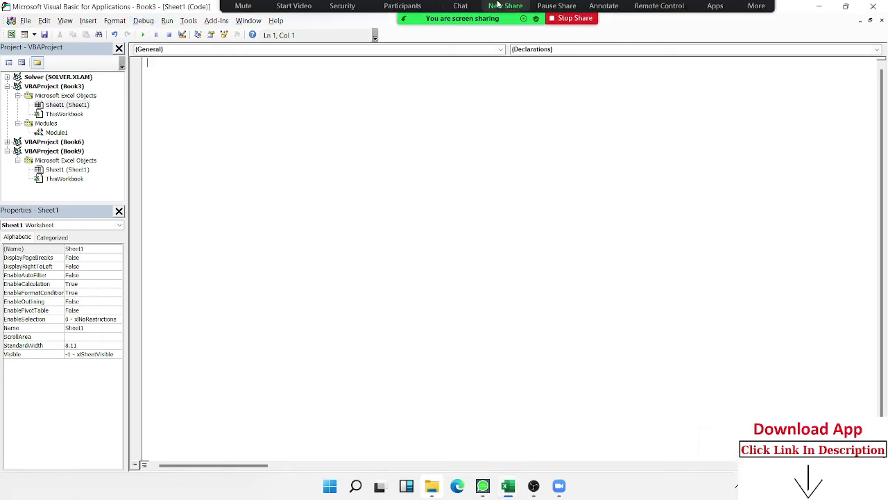
Step: Dismiss the meeting participants list and insert a new code module into Book3
left_click(425, 10)
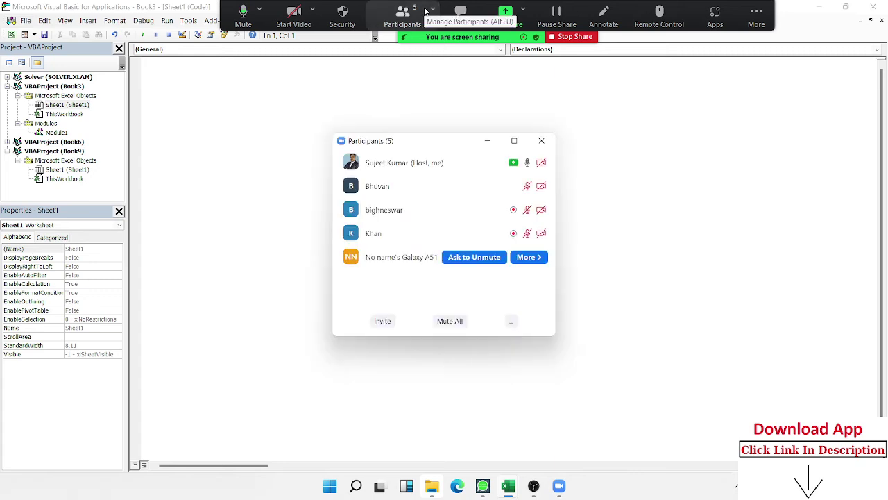
mouse_move(538, 161)
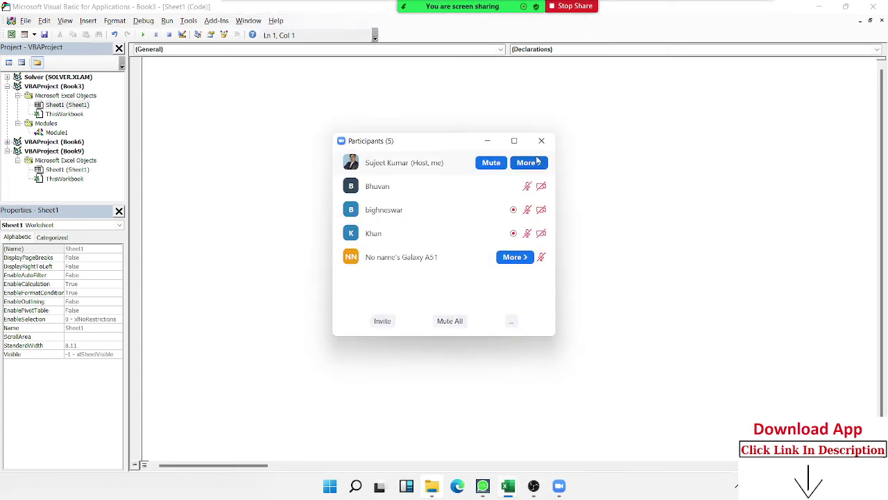
left_click(541, 140)
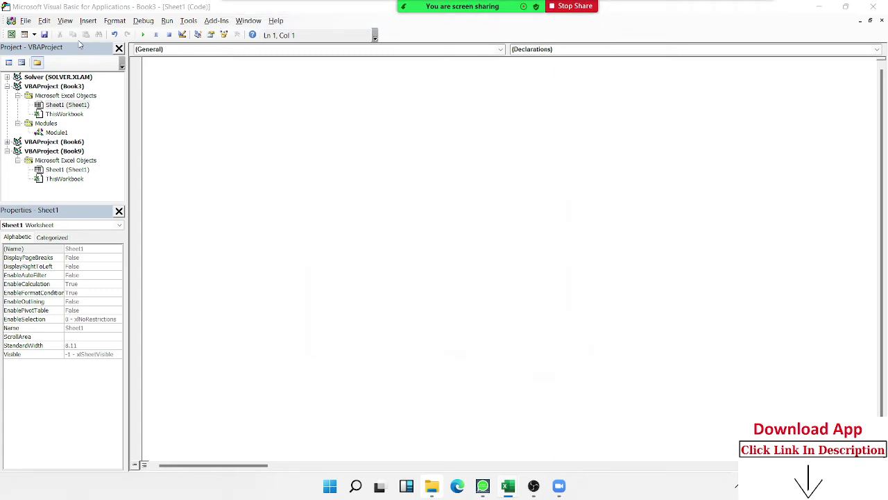
left_click(89, 23)
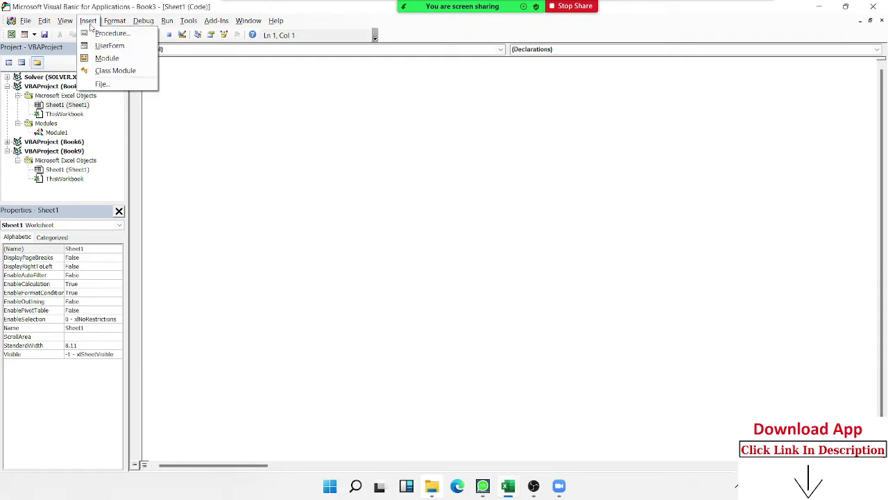
left_click(105, 58)
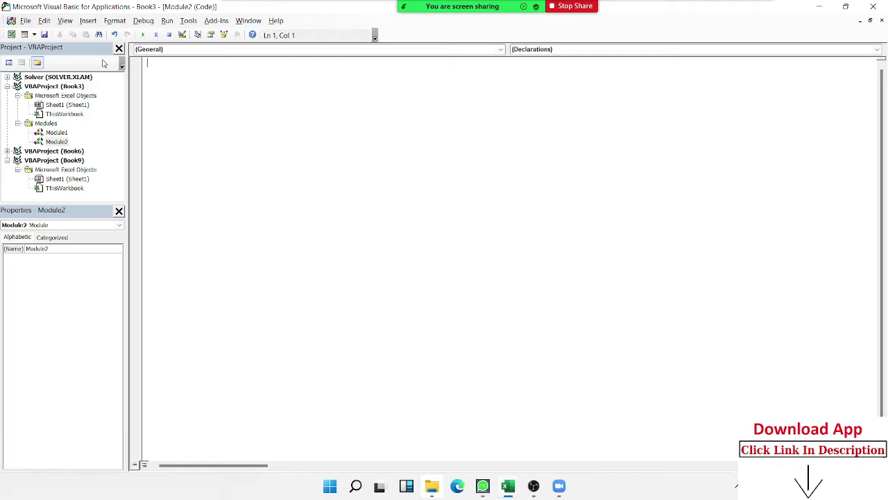
Step: Write the empty Function subt(n1 As Long, n2 As Long) with its End Function
type("fu")
type("nction")
type("sub")
type("t(")
type("n1 a")
type("s Lon")
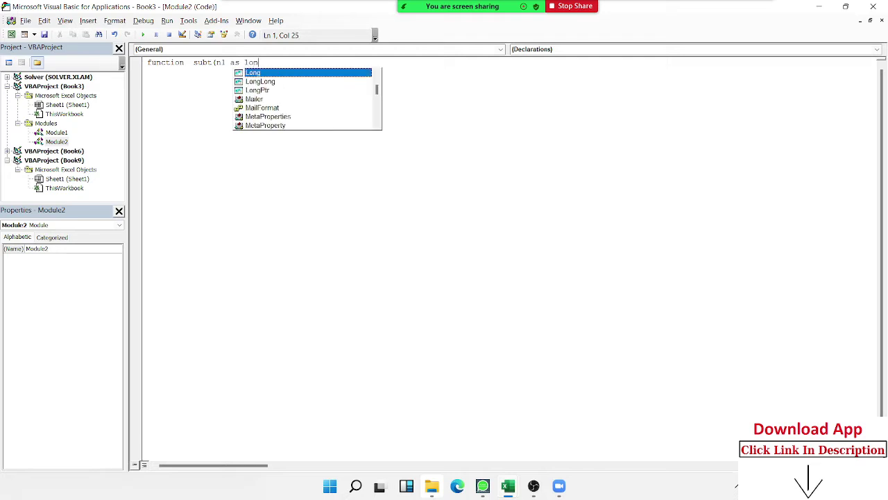
type("g")
key("Escape")
type(",")
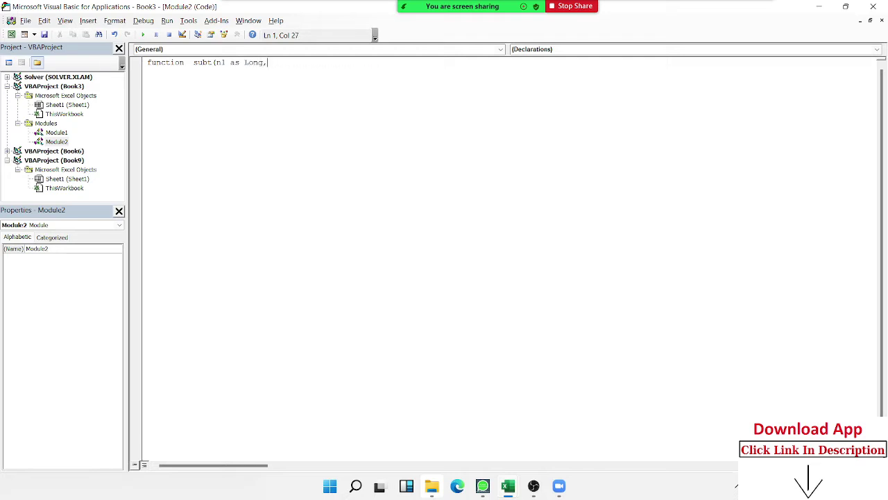
type("n2 ")
type("as l")
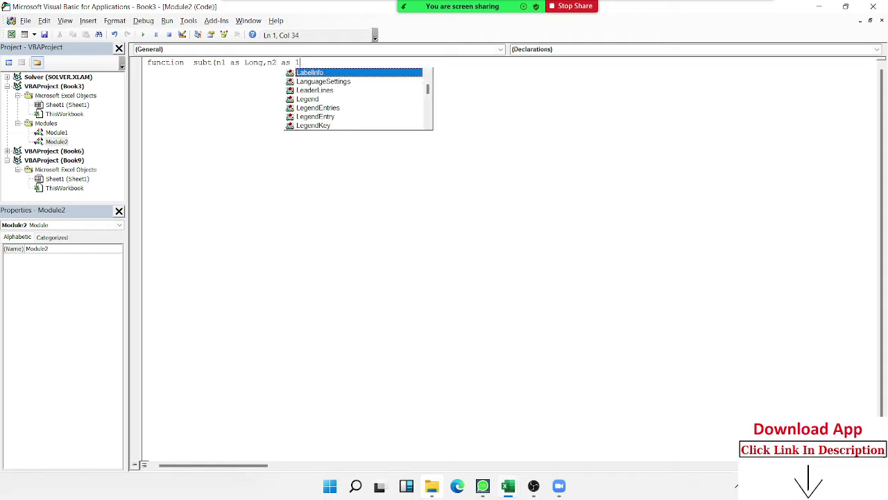
type("ong")
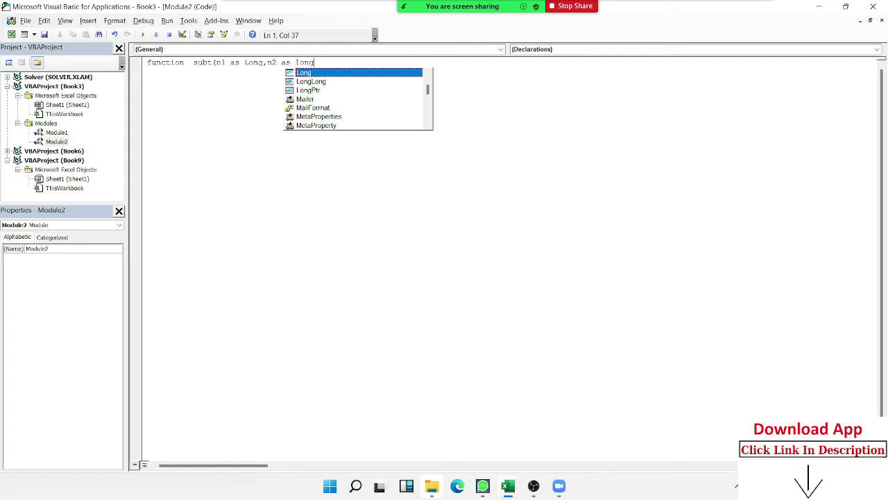
type(")")
key("Return")
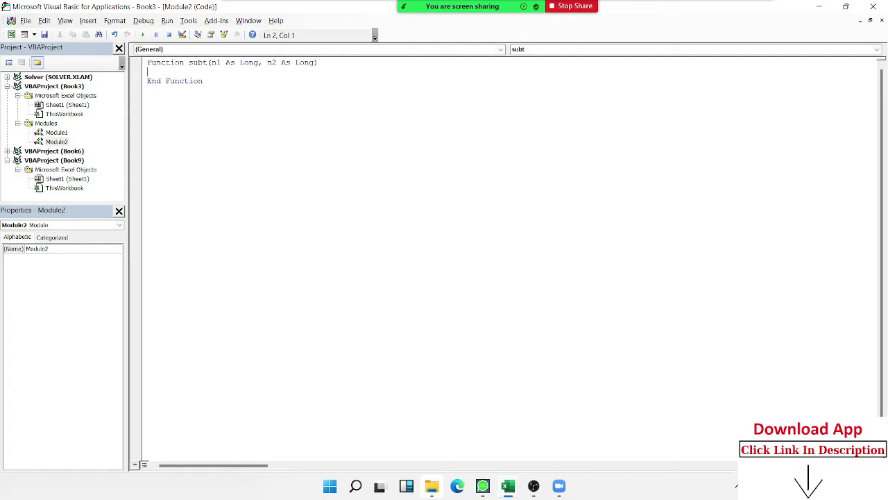
key("Return")
key("Return")
key("Return")
key("Up")
key("alt+Tab")
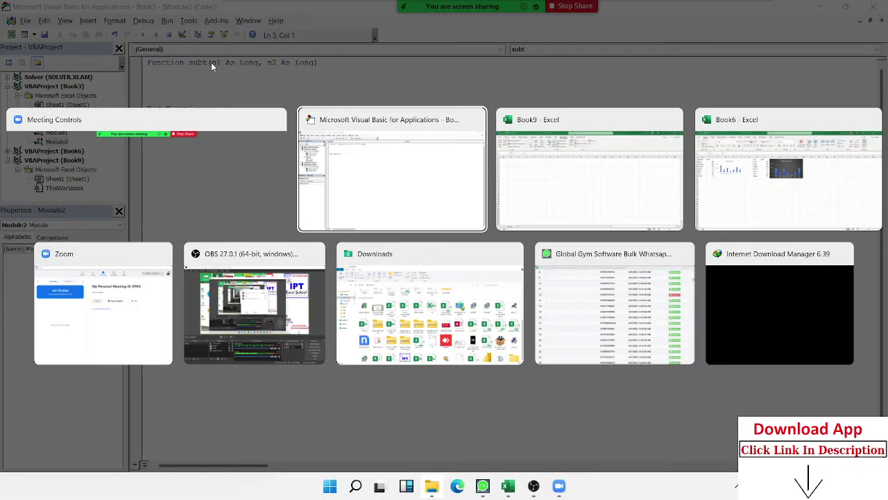
key("Tab")
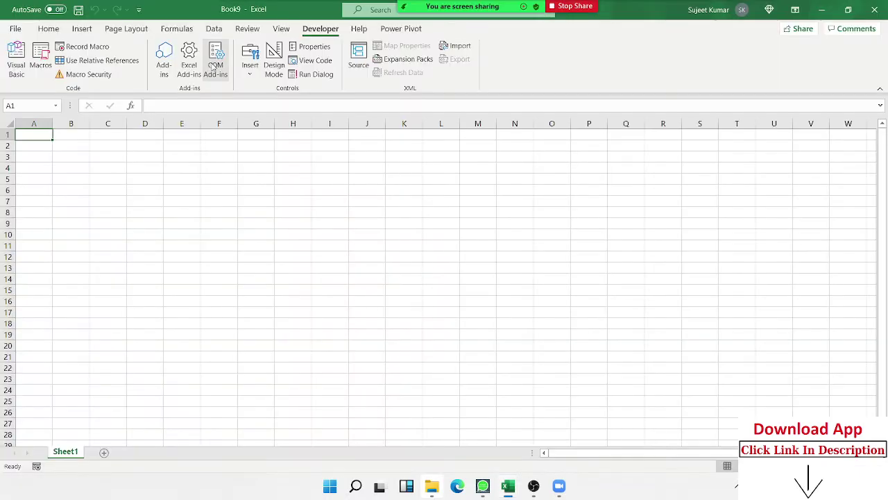
type("=s")
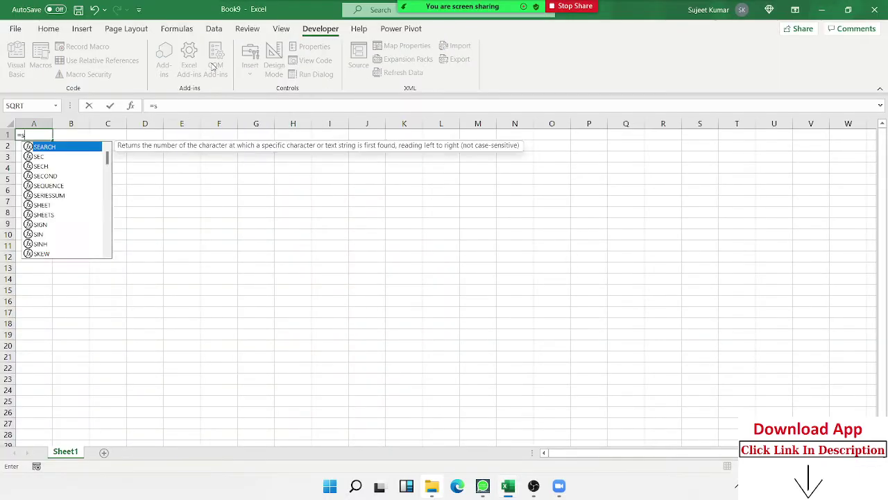
type("ub")
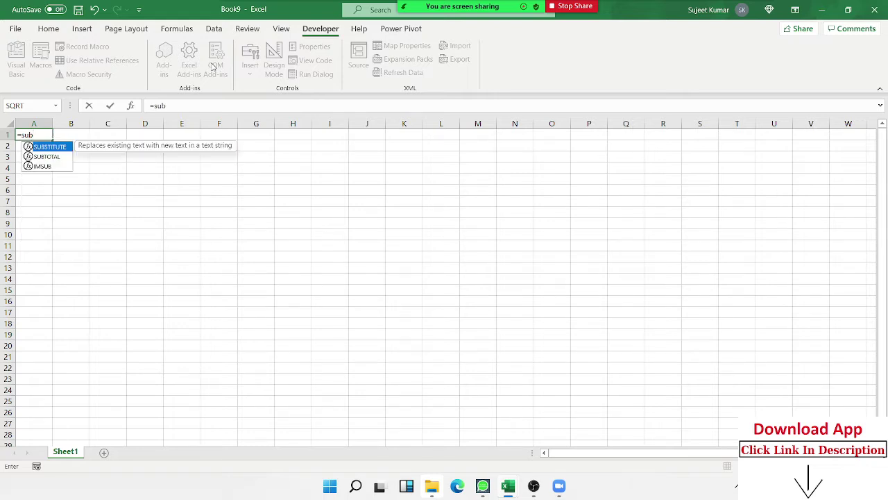
key("Escape")
key("alt+Tab")
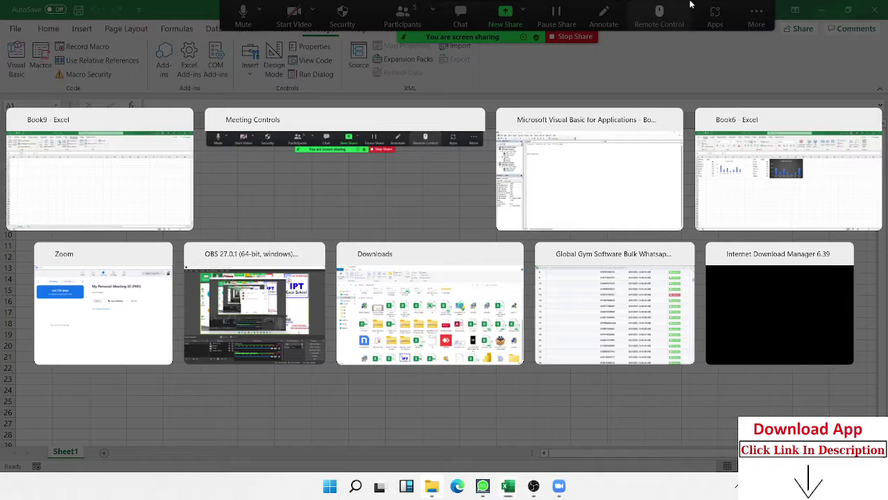
key("alt+Tab")
key("alt+Tab")
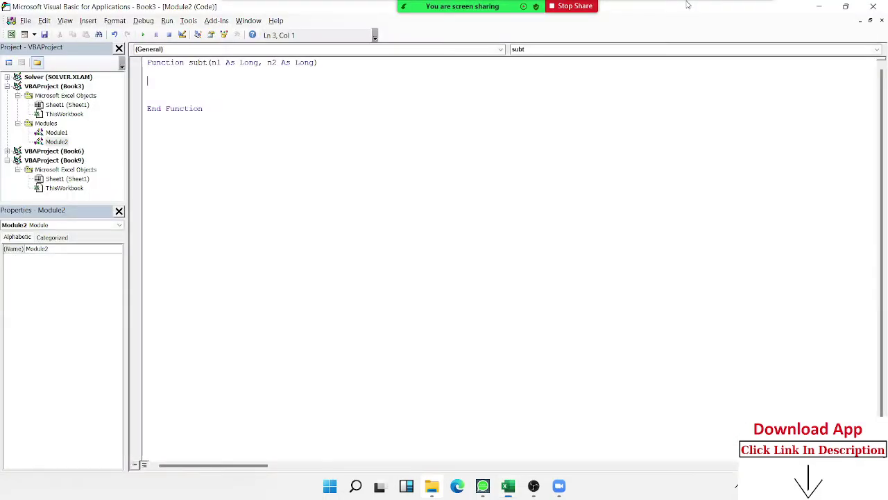
Step: Select the entire subt function code in Book3's Module1
mouse_move(507, 490)
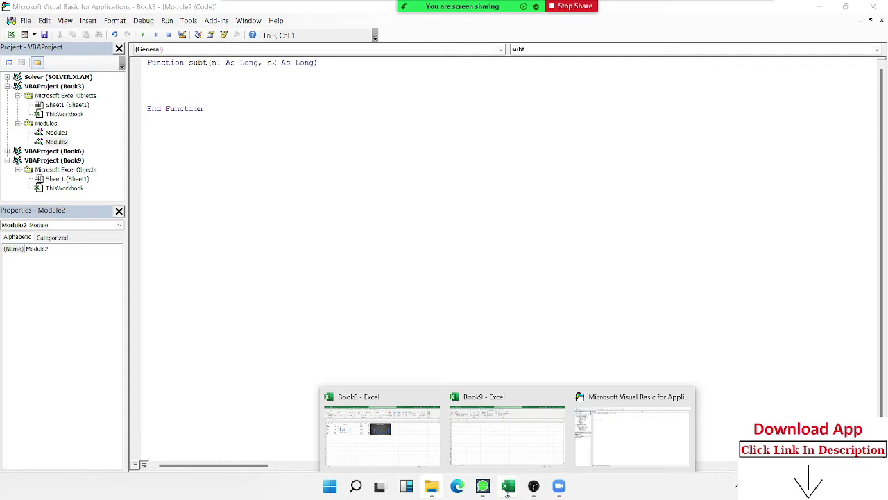
left_click(292, 136)
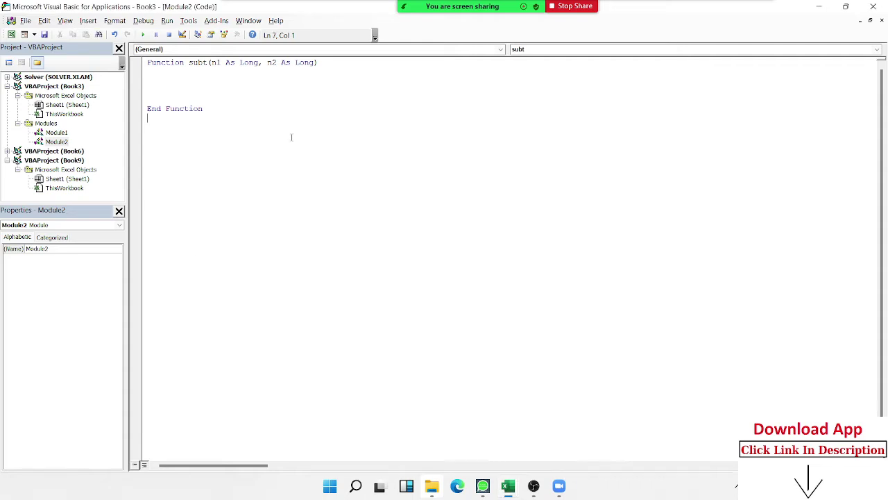
left_click(58, 132)
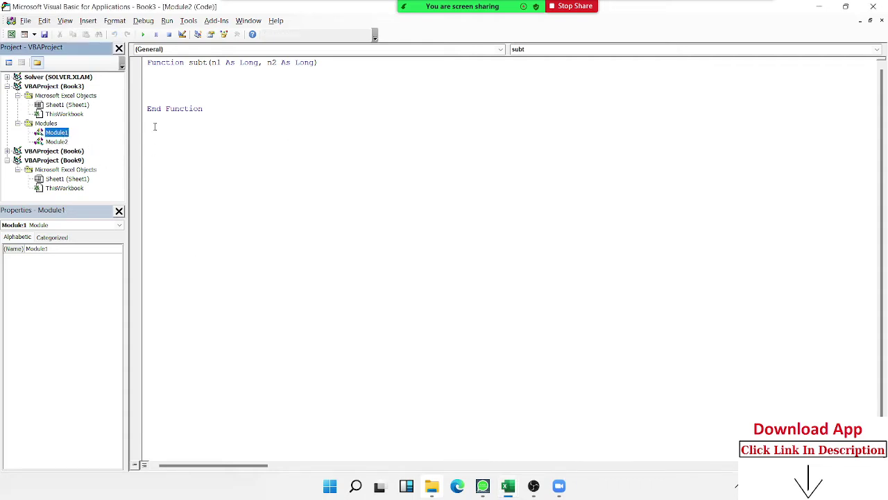
left_click_drag(224, 111, 147, 63)
key("ctrl+c")
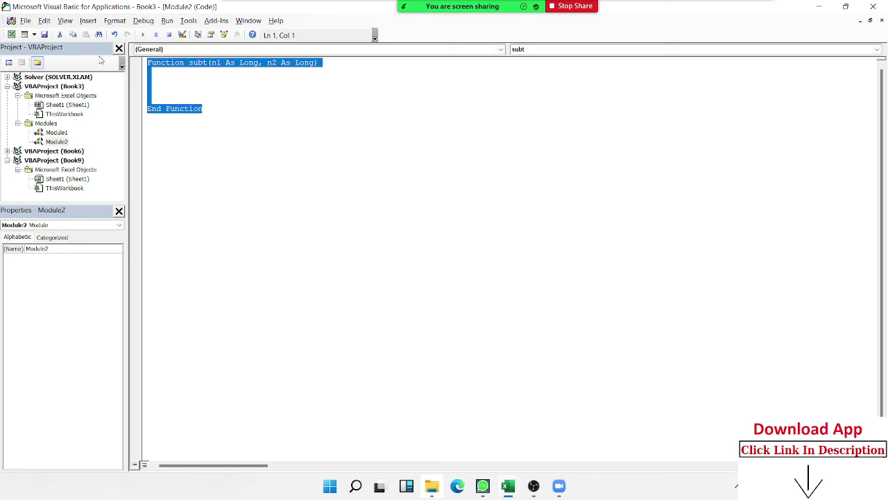
Step: Add a new module to Book9 and paste the subt function into it
left_click(62, 188)
left_click(88, 21)
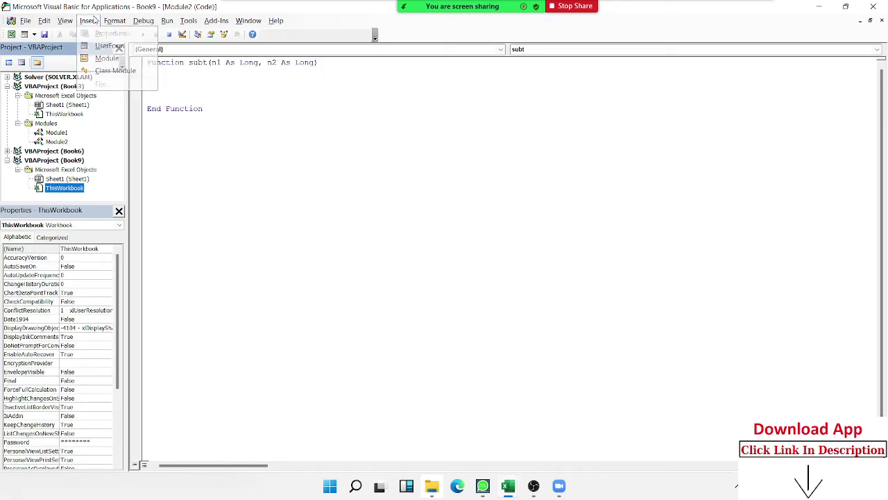
left_click(104, 58)
key("ctrl+v")
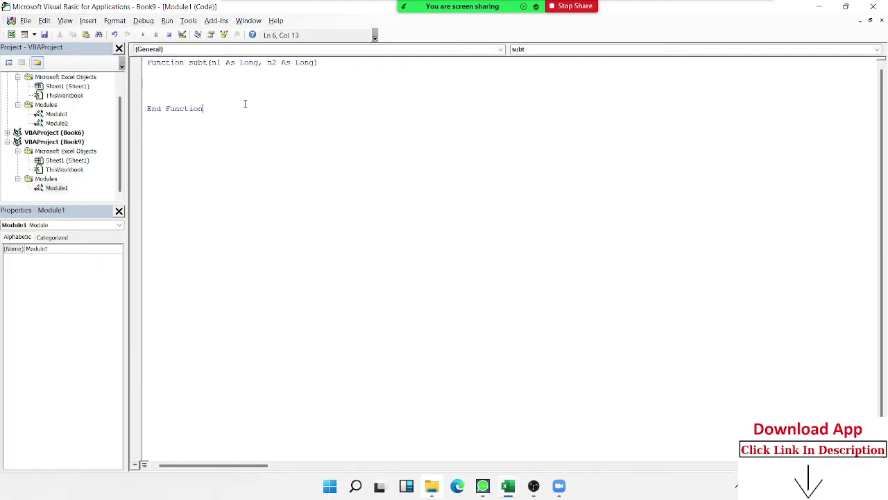
Step: In Book9, start a subt formula in cell B4 from the autocomplete list
mouse_move(508, 486)
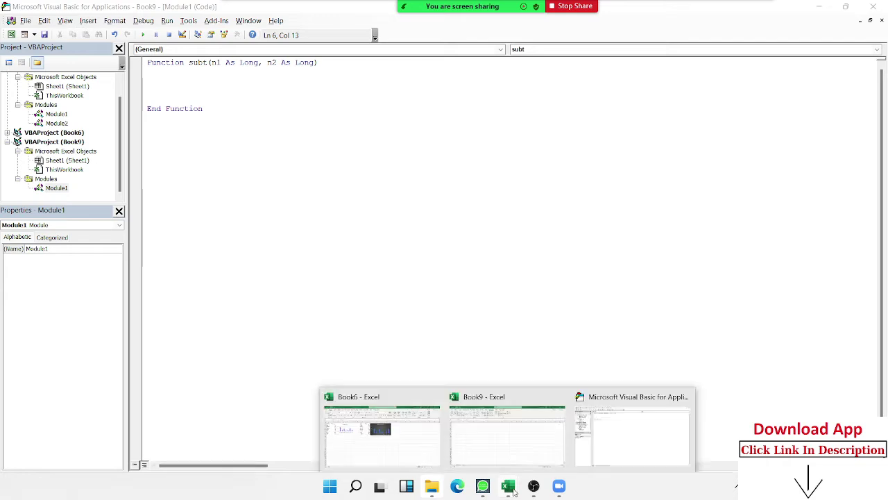
left_click(500, 448)
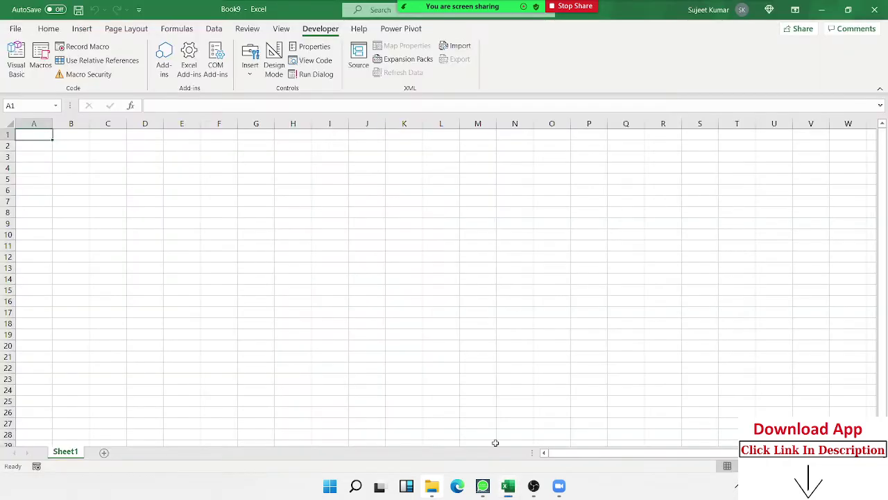
key("Right")
key("Down")
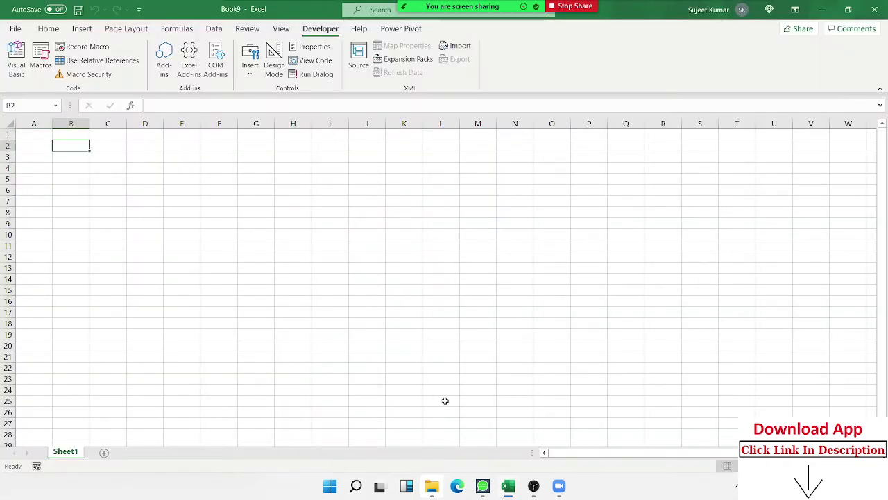
key("Down")
key("Down")
type("=su")
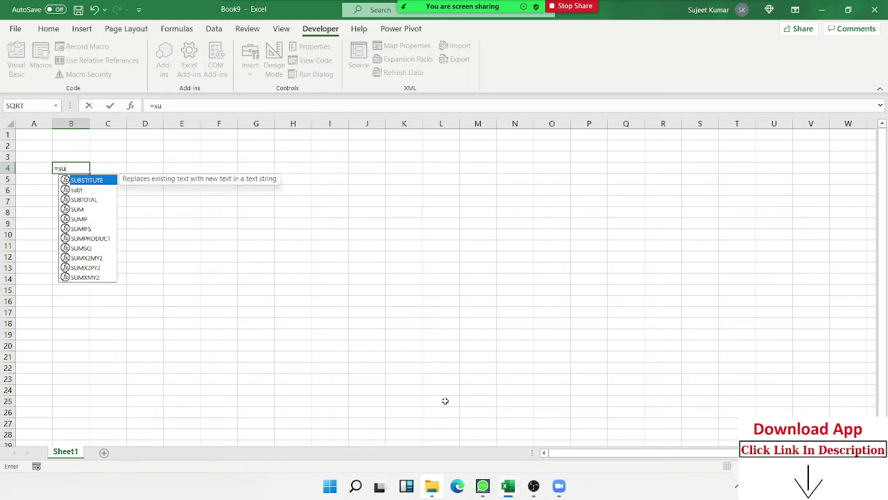
type("b")
key("Down")
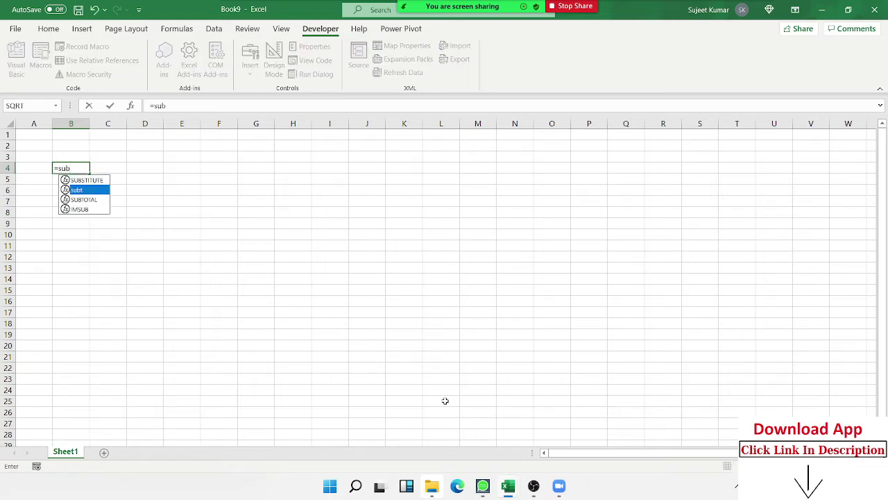
key("Tab")
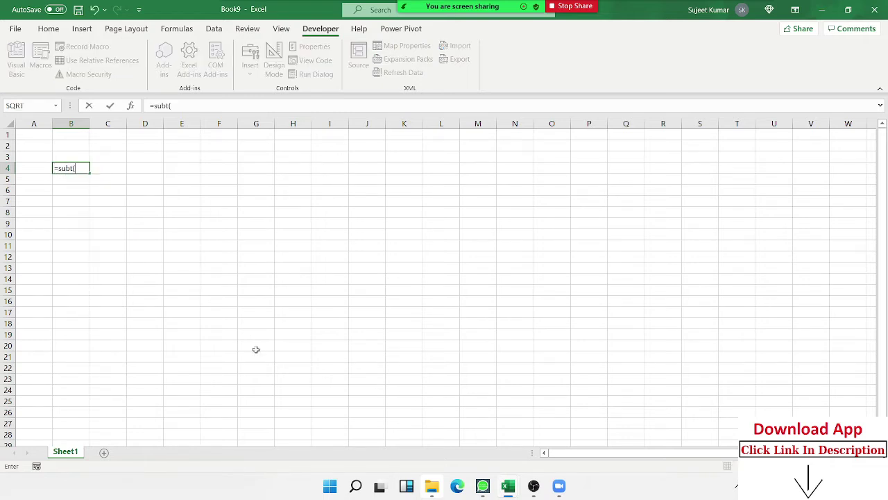
Step: Give subt the arguments A1 and B1 and confirm the formula, returning 0
left_click(39, 133)
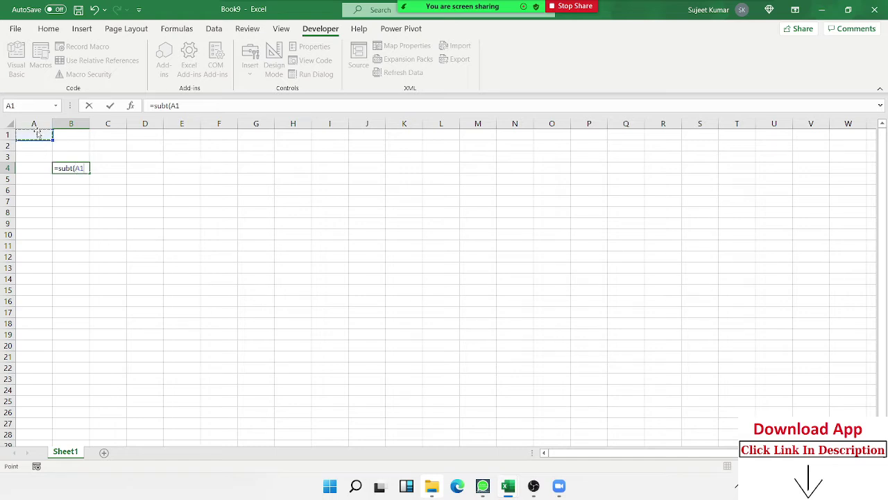
type(",")
left_click(77, 139)
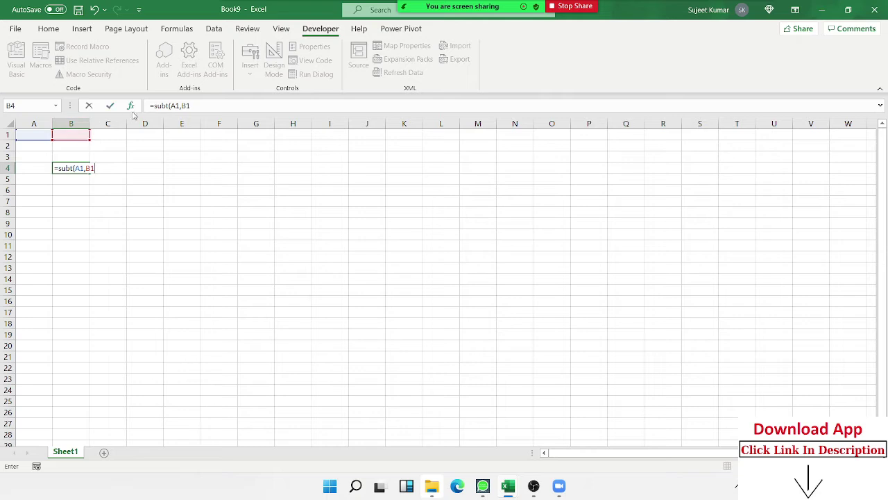
left_click(130, 105)
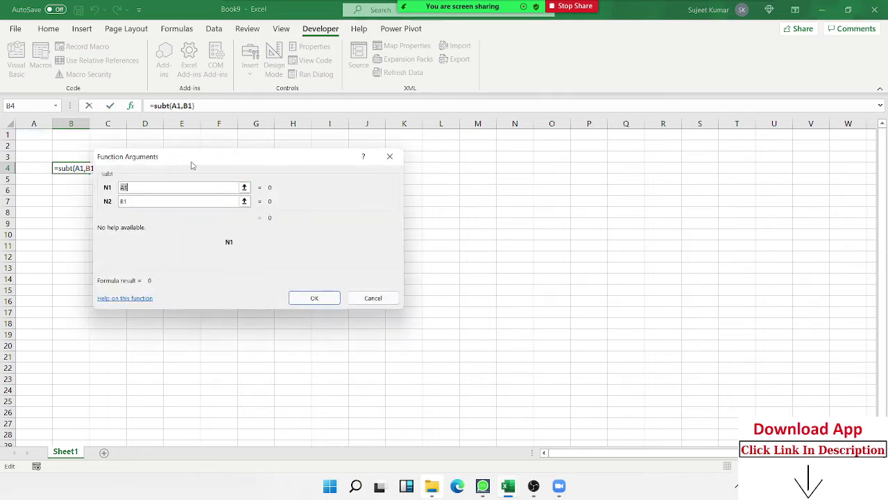
left_click_drag(197, 165, 291, 171)
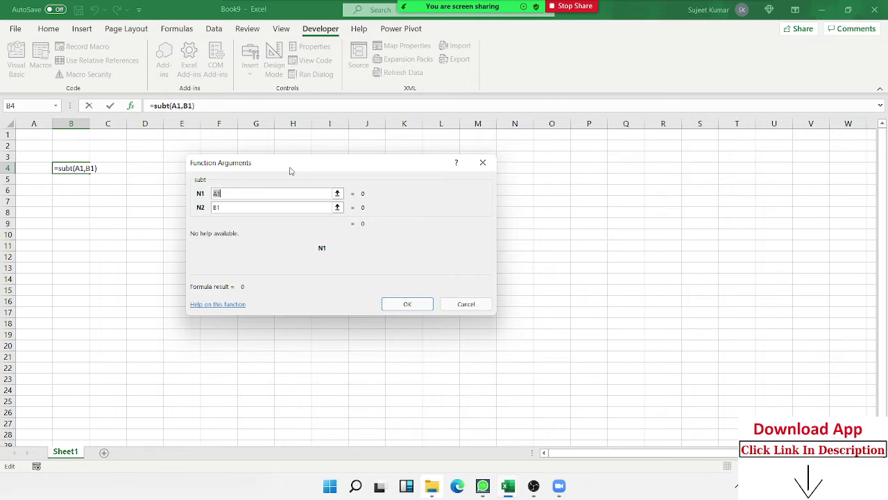
left_click(419, 311)
left_click(420, 310)
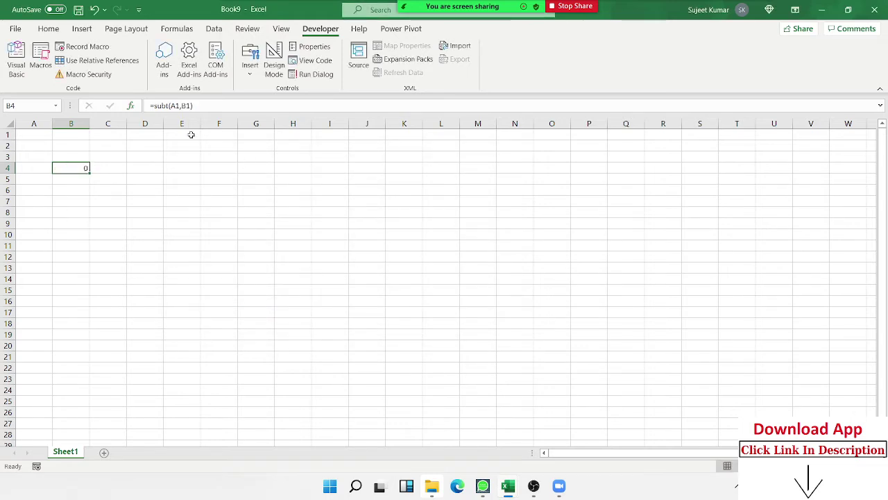
Step: Snap the VBA editor to the left half and Book9 - Excel to the right half
key("alt+Tab")
key("alt+Tab")
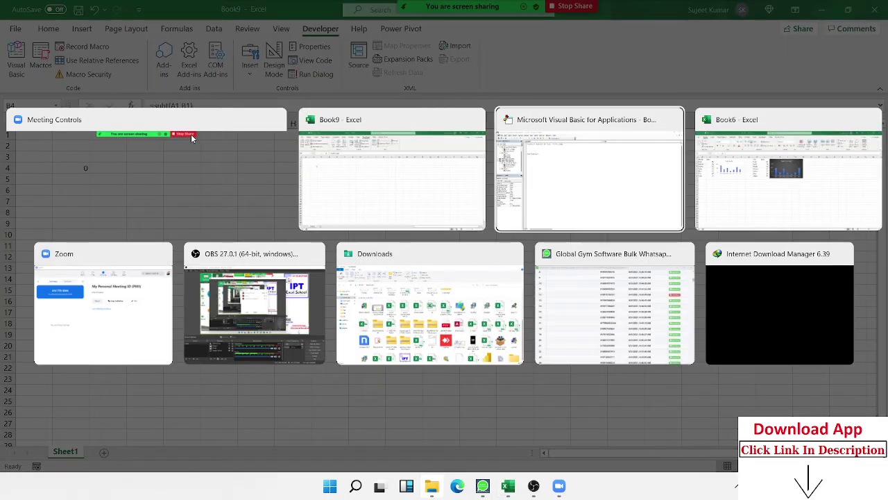
double_click(215, 63)
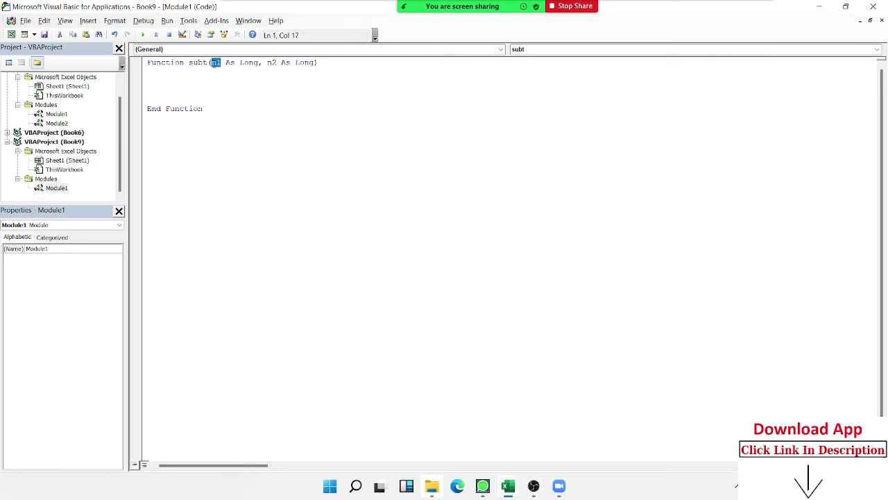
mouse_move(848, 8)
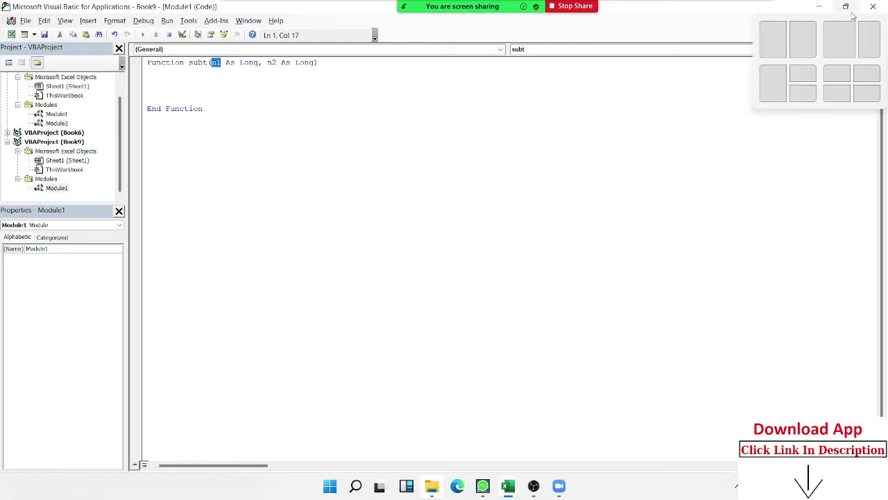
left_click(780, 41)
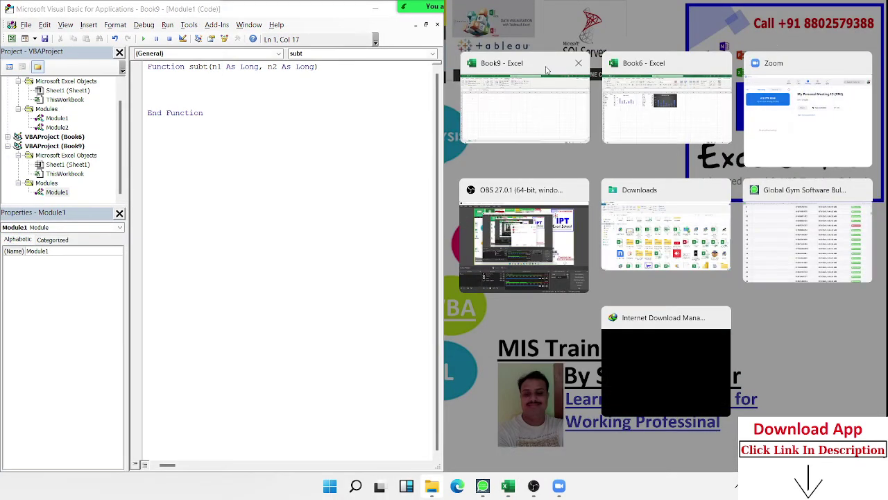
left_click(529, 97)
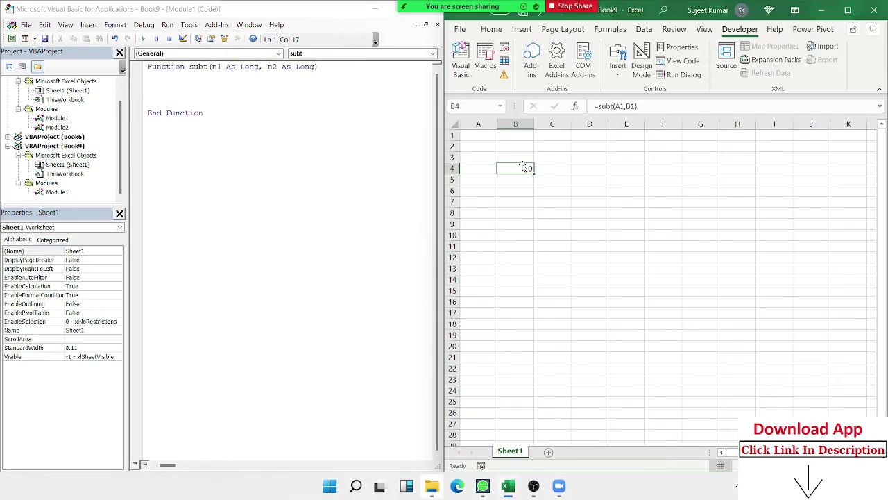
left_click(629, 106)
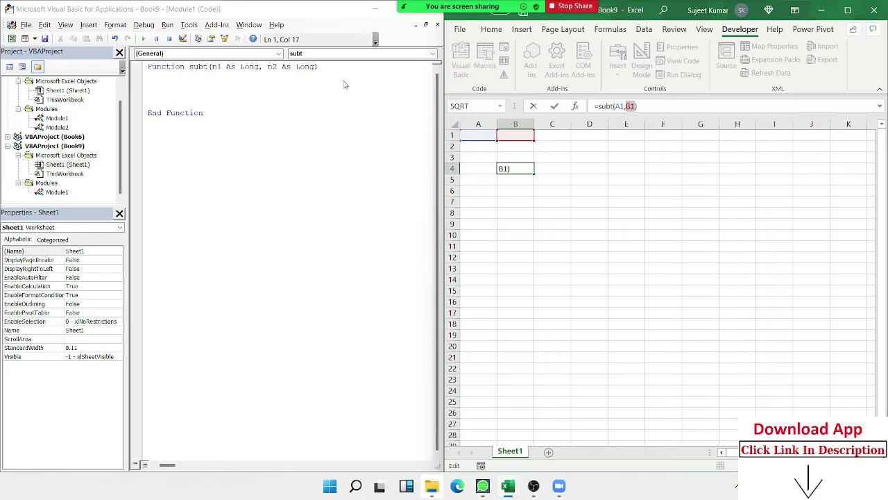
key("ctrl+Return")
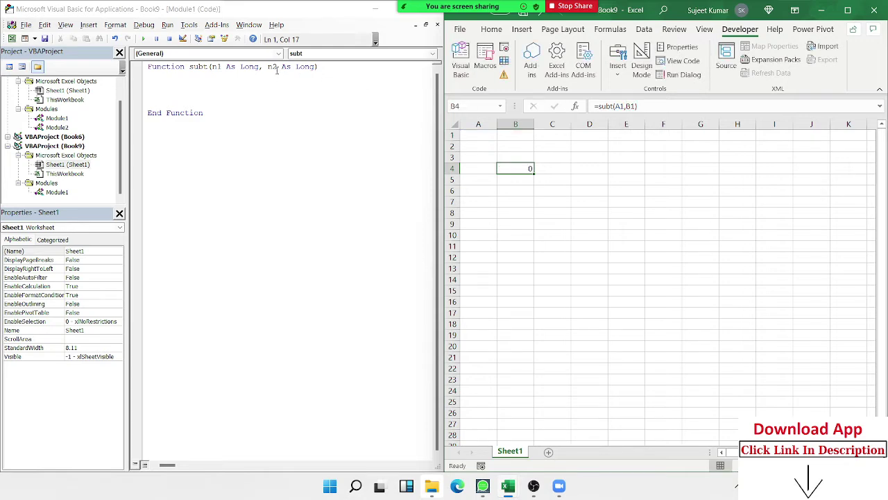
left_click(232, 90)
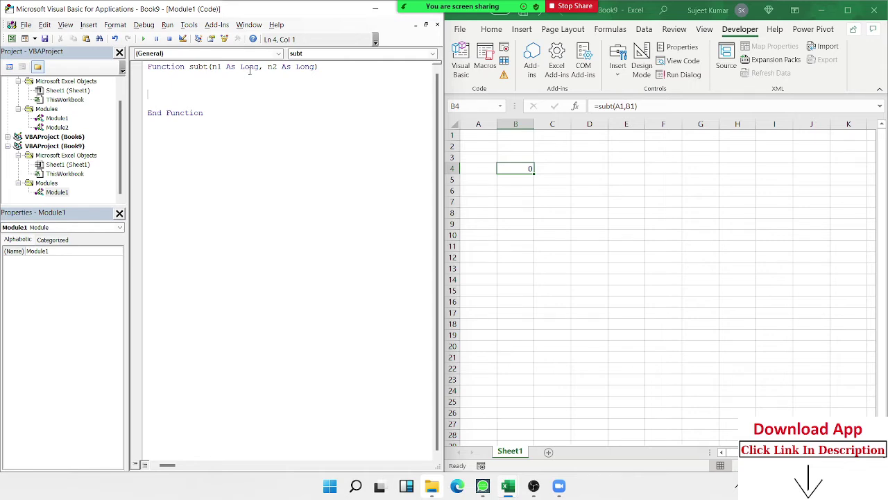
double_click(249, 68)
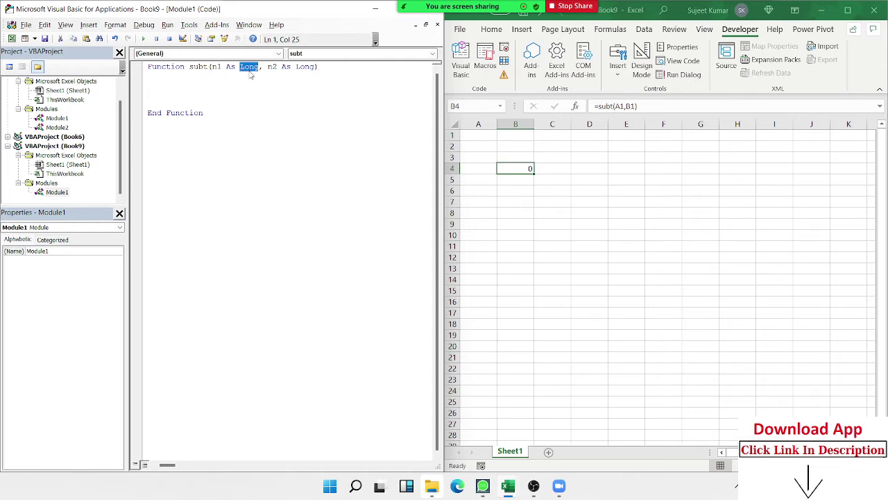
double_click(305, 66)
Step: Add Dim r As Long and r = n2 - n1 to the body of subt
left_click(247, 79)
key("Return")
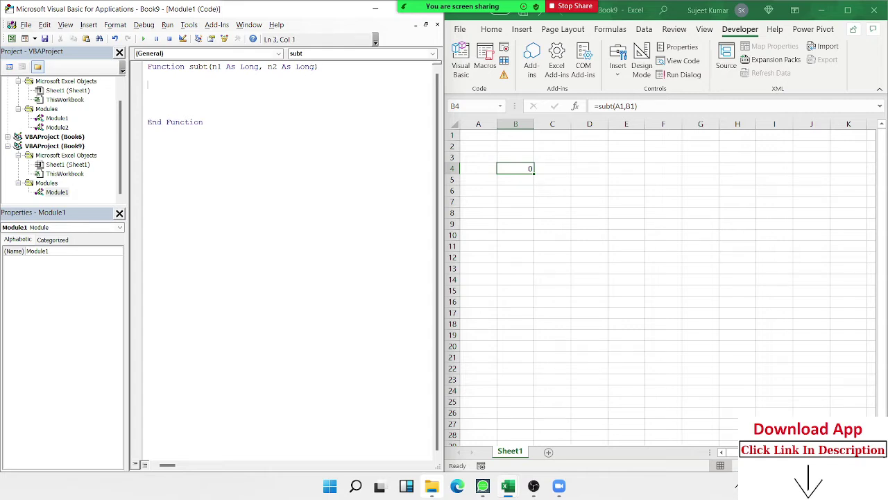
type("dim")
type(" r as lon")
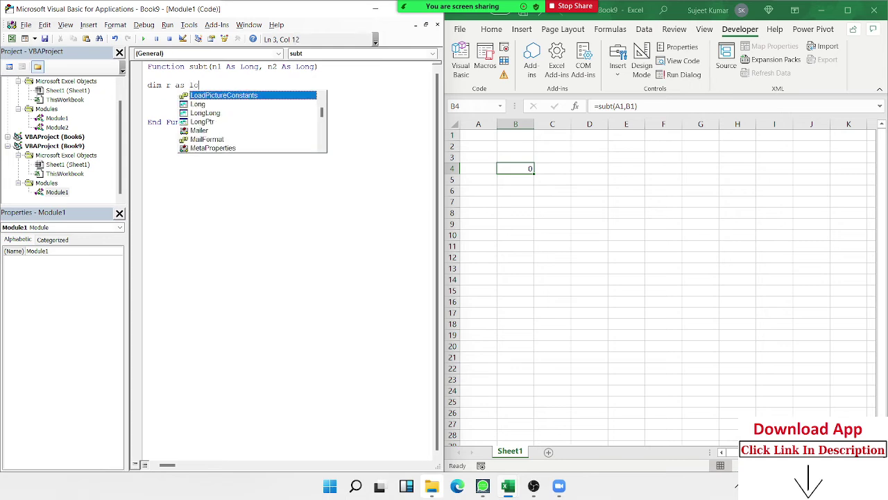
type("g")
key("Return")
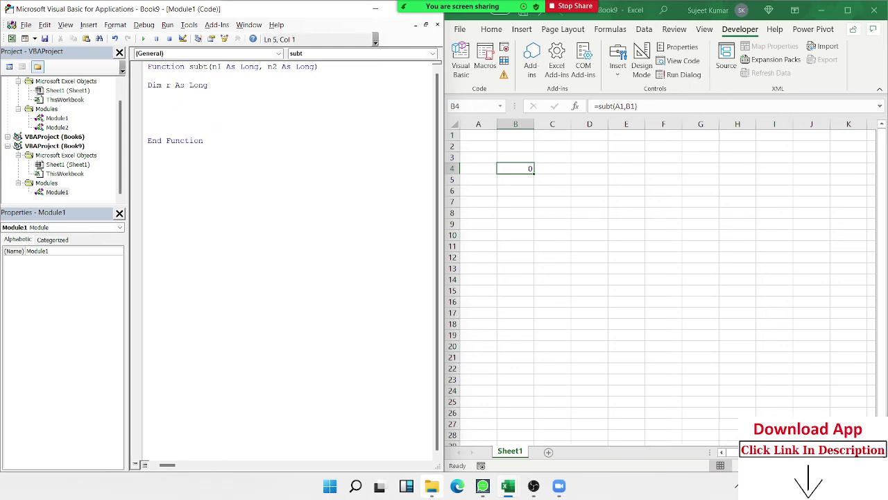
type("r=")
type("n2")
type("-n")
type("1")
key("Return")
key("Return")
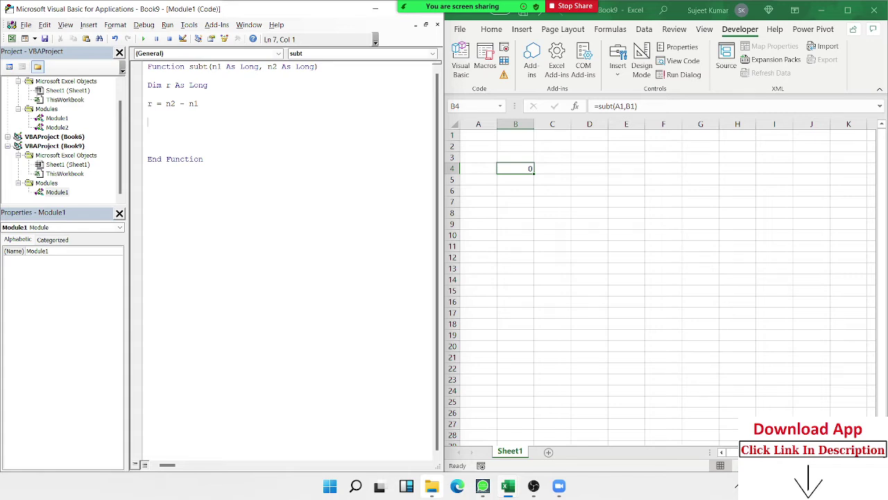
key("Return")
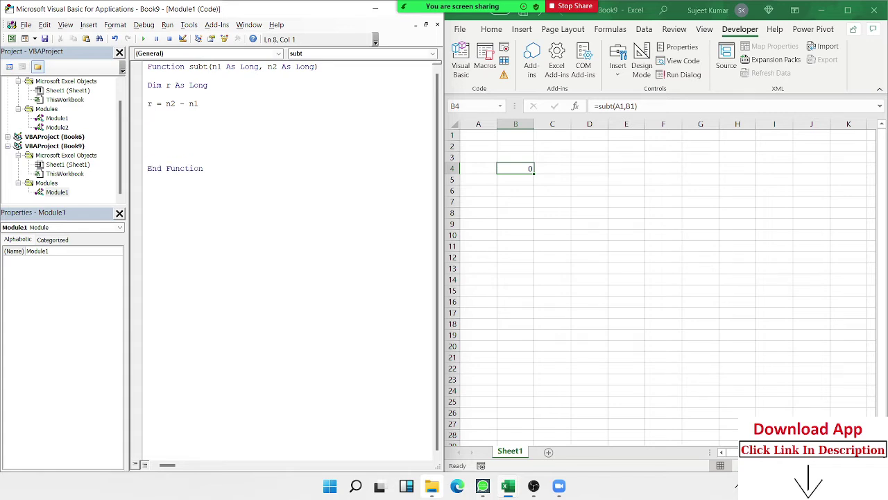
double_click(198, 66)
Step: Add the return line subt = r just before End Function
left_click(175, 141)
type("subt")
type("=")
type("r")
left_click(149, 131)
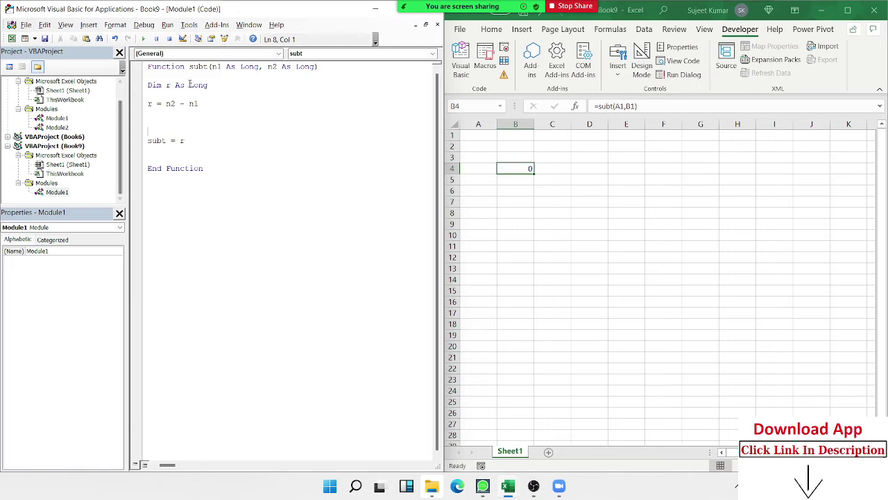
double_click(198, 86)
left_click_drag(199, 104, 161, 104)
double_click(152, 104)
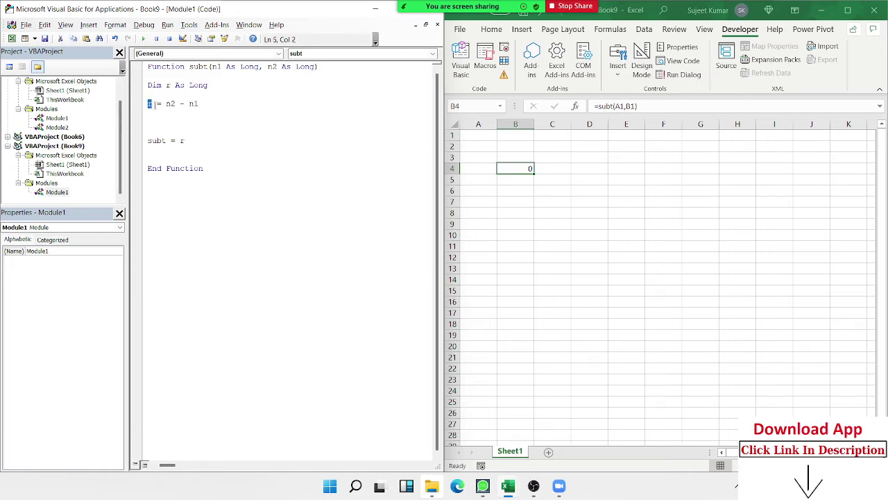
double_click(182, 141)
left_click(162, 140)
double_click(161, 140)
left_click_drag(147, 67, 229, 78)
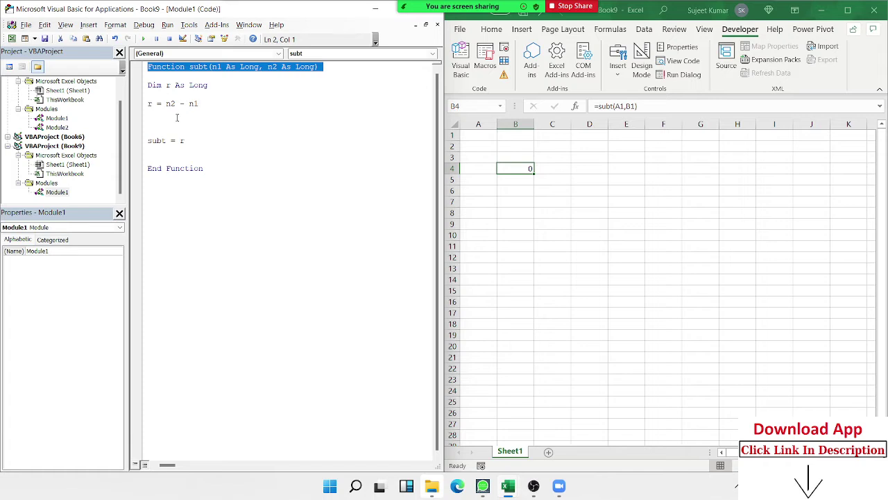
left_click_drag(149, 114, 141, 87)
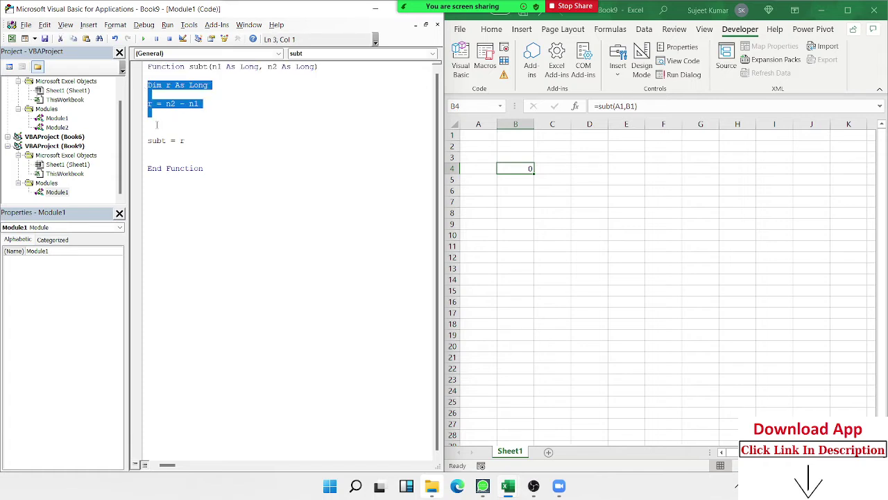
left_click_drag(184, 142, 140, 144)
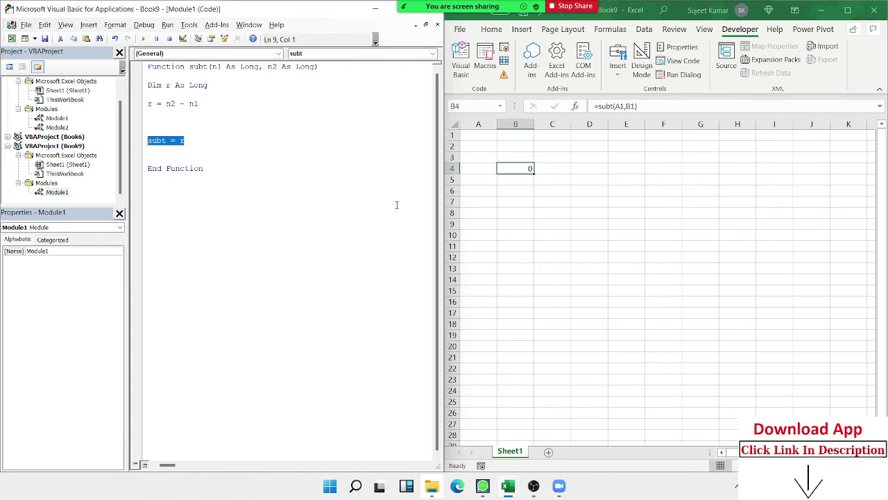
Step: Enter 52 in A1 and 65 in B1, then confirm B4 now shows 13
left_click(475, 132)
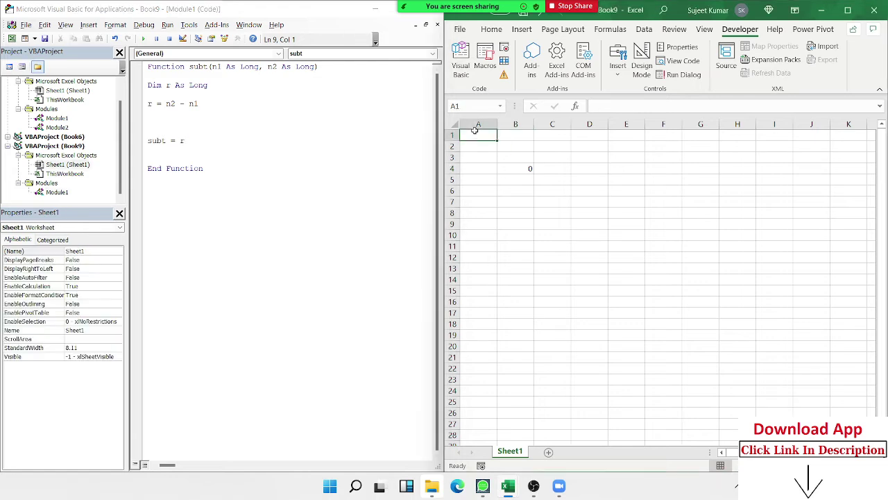
type("52")
left_click(518, 136)
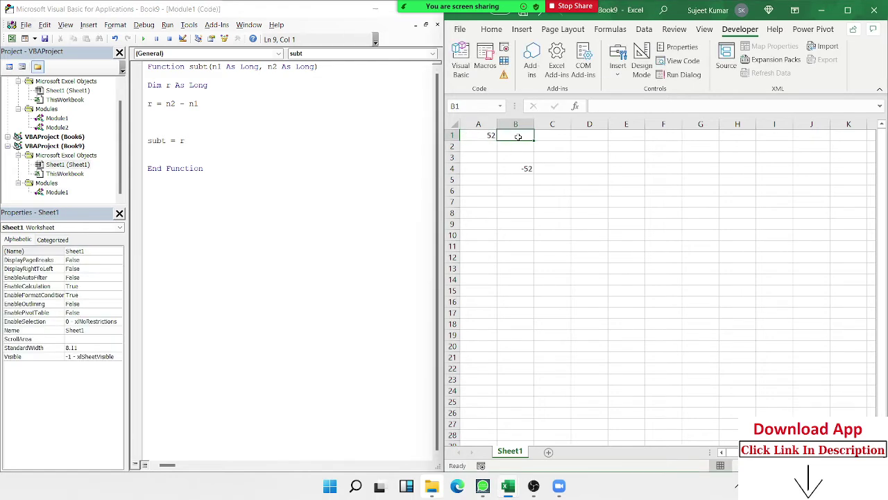
type("65")
key("Return")
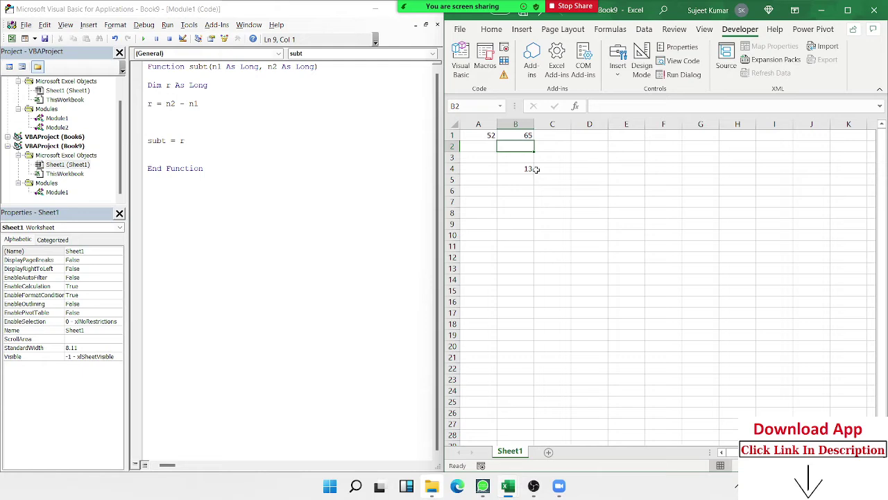
left_click(526, 172)
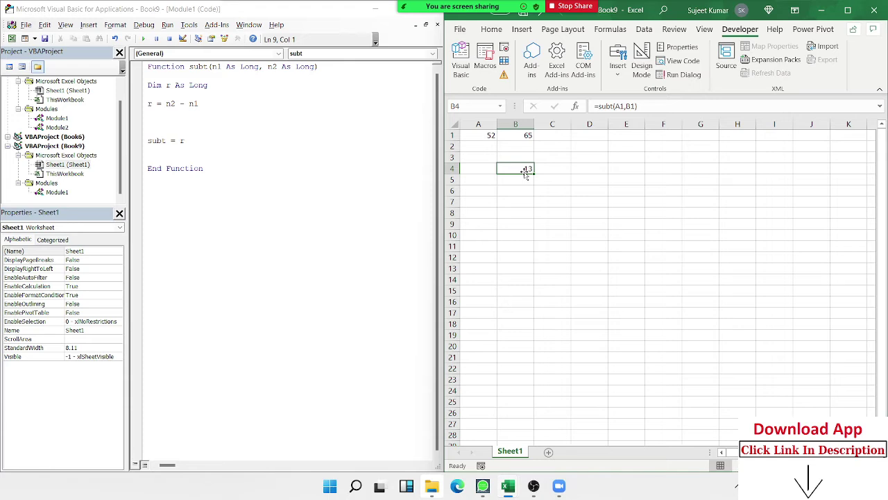
left_click(490, 138)
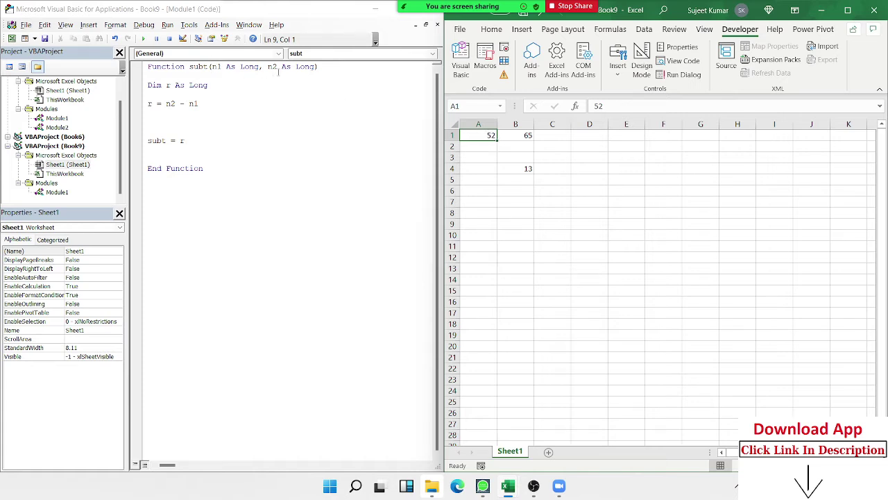
Step: Below subt, write the header Function S_M(area As Range) with blank lines for its body
left_click(168, 195)
key("Return")
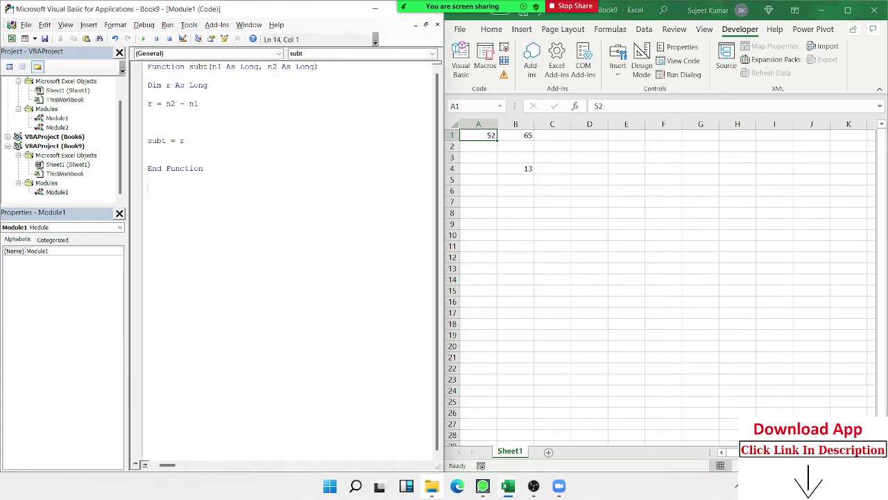
type("sub")
key("BackSpace")
key("BackSpace")
key("BackSpace")
key("BackSpace")
type("f")
type("unction ")
type("SM")
type("D")
key("BackSpace")
key("BackSpace")
type("_")
type("M( ")
type("area")
type(" as r")
key("Tab")
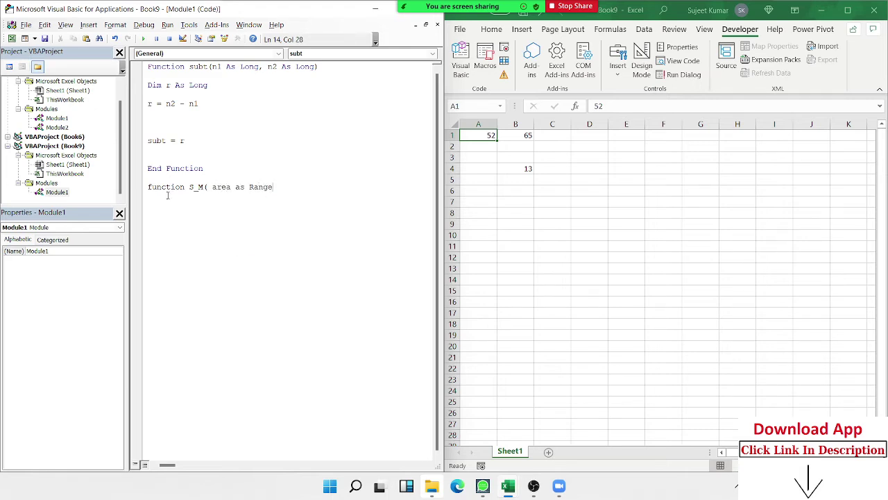
type(")")
key("Return")
key("Return")
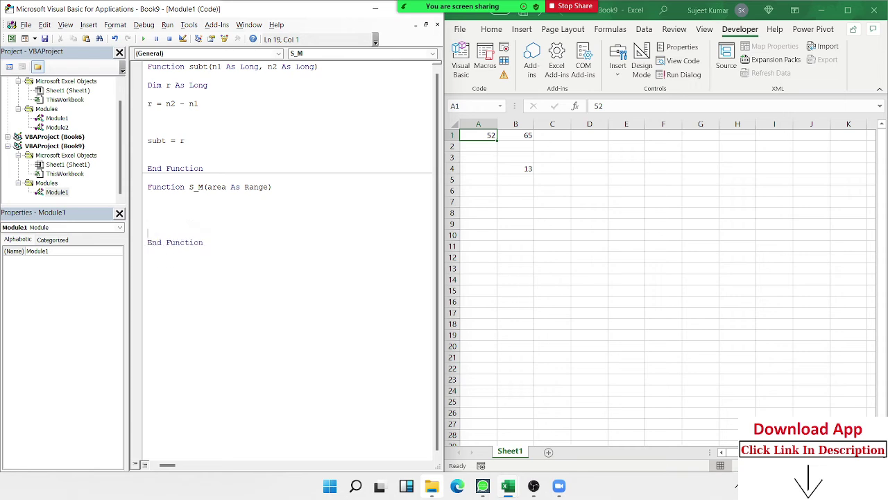
key("Return")
left_click(148, 205)
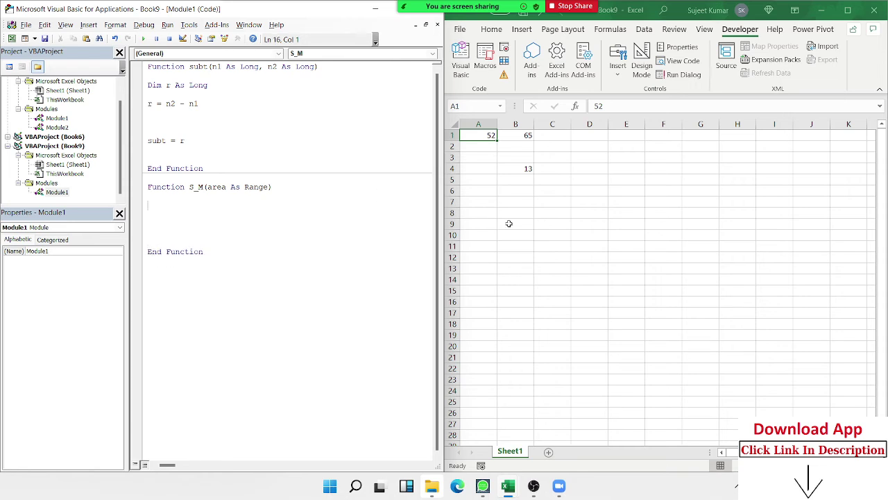
Step: Enter 85, 9, 25, 32, 32 and 52 across cells A8:F8
left_click(469, 214)
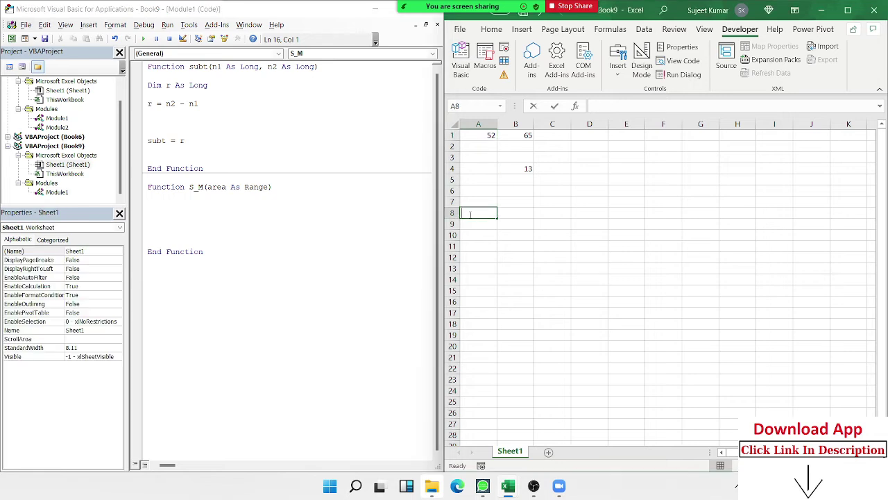
type("85")
key("Tab")
type("9")
key("Tab")
type("25")
key("Tab")
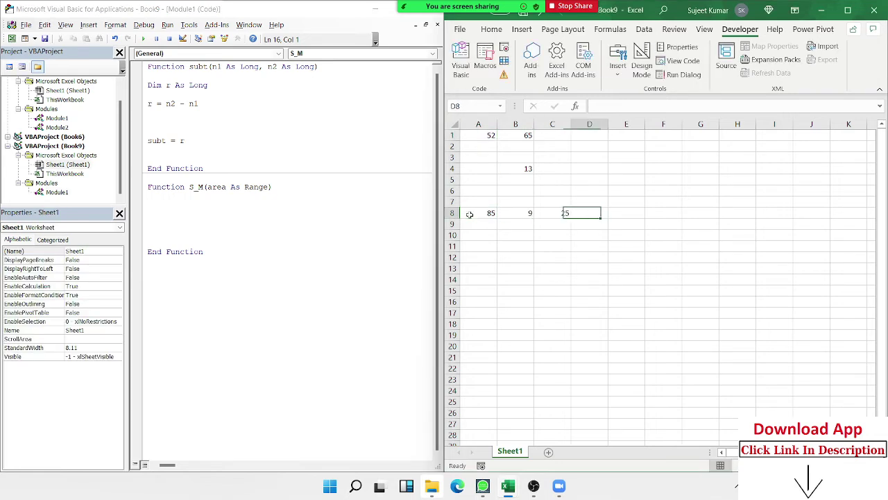
type("32\t32\t52")
key("Tab")
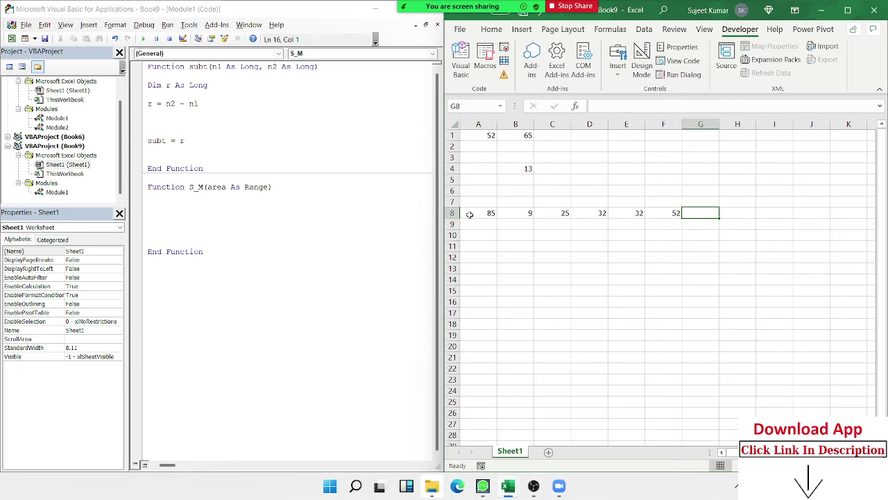
Step: Put the formula =S_M(A8:F8) in G8, which shows 0
type("=s")
key("Tab")
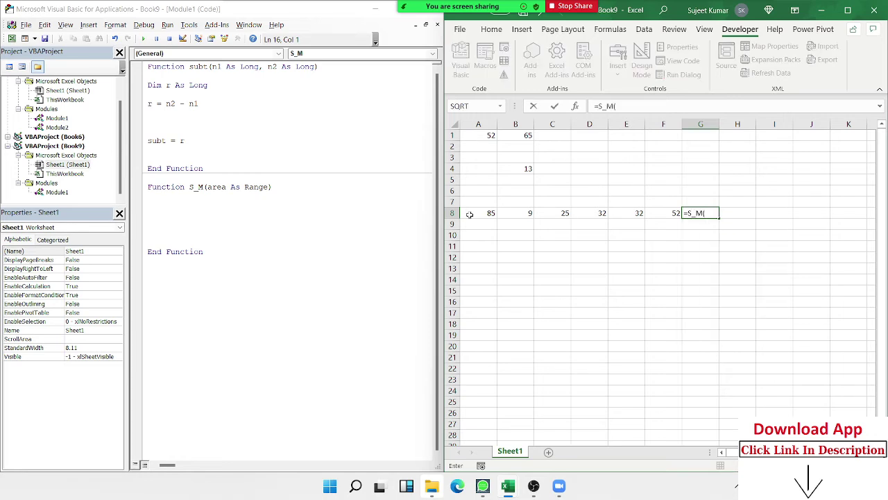
left_click(487, 213)
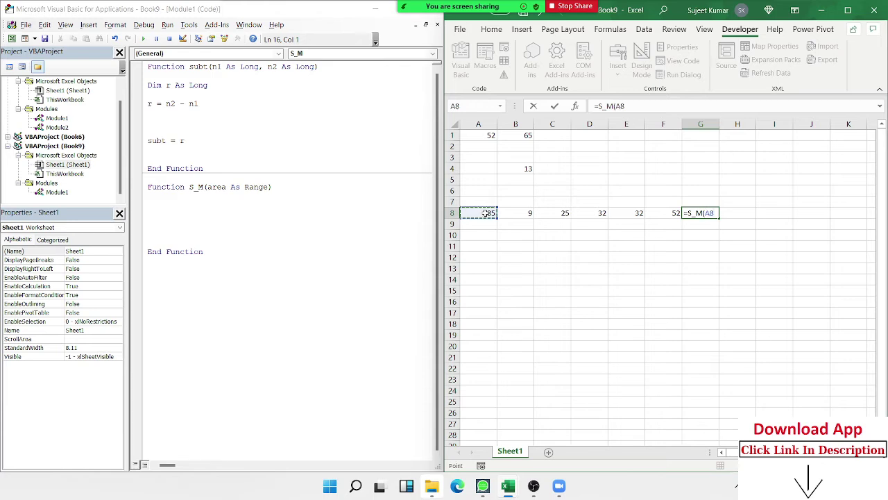
left_click_drag(487, 213, 655, 214)
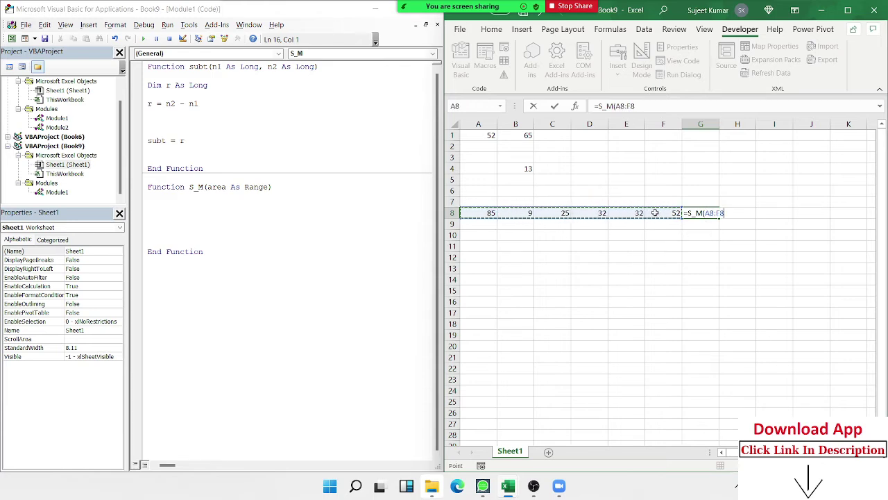
key("Return")
key("Right")
key("Right")
key("Right")
key("Right")
key("Right")
key("Right")
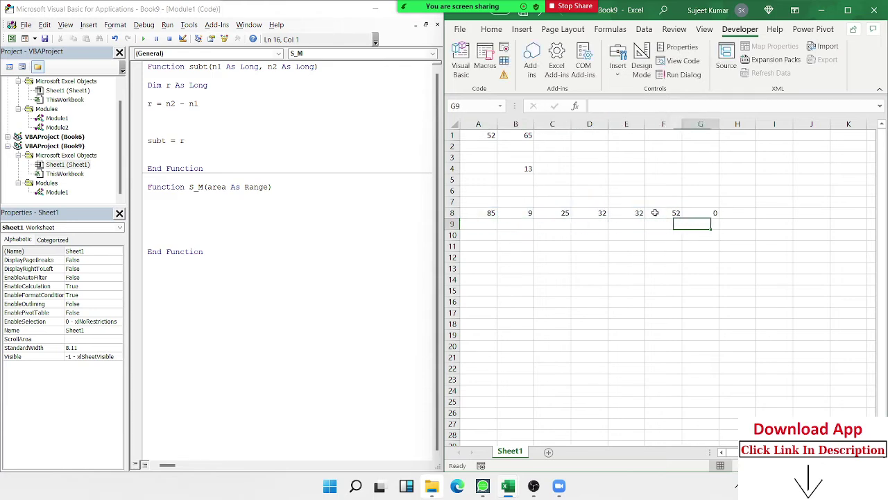
key("Up")
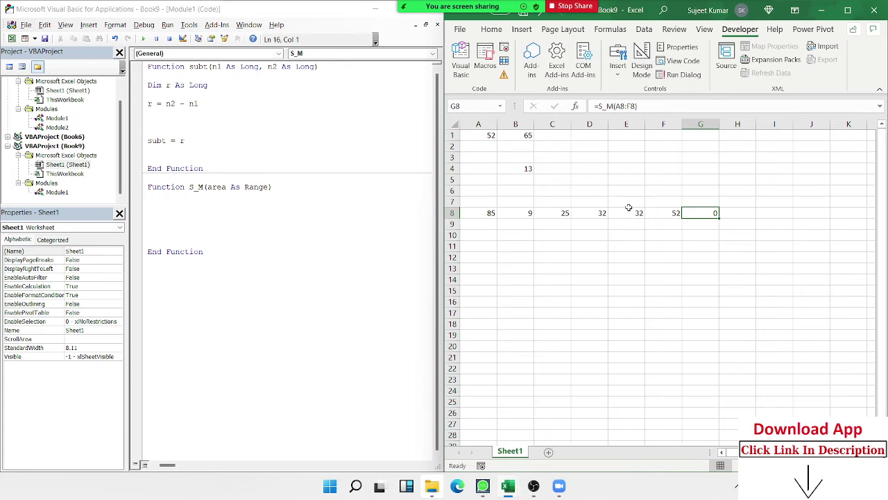
Step: Declare Dim r As Range and Dim s As Long, and start the loop For Each r In area
left_click(178, 209)
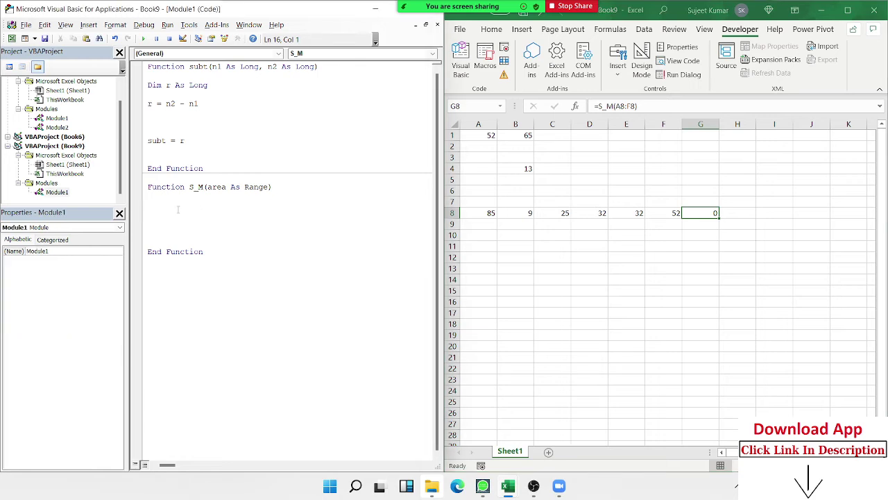
type("d")
type("im r as ")
type("e")
key("BackSpace")
key("BackSpace")
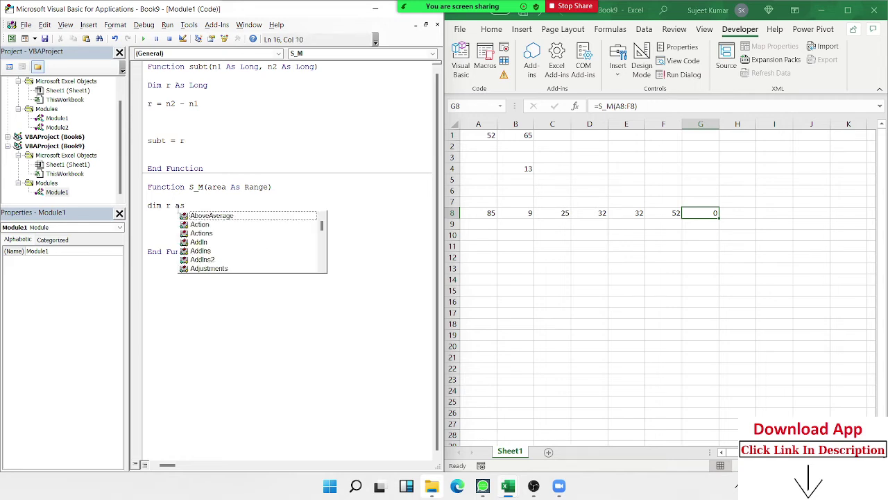
type("r ")
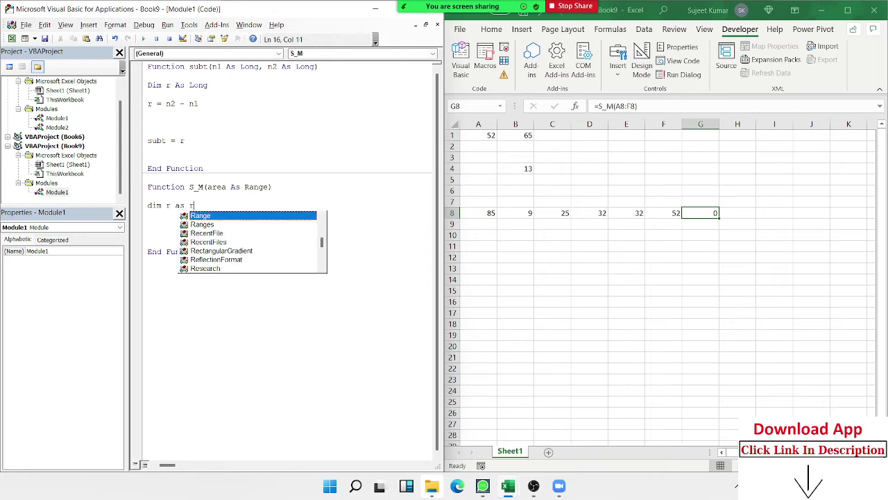
type("a")
key("Tab")
key("Return")
key("Return")
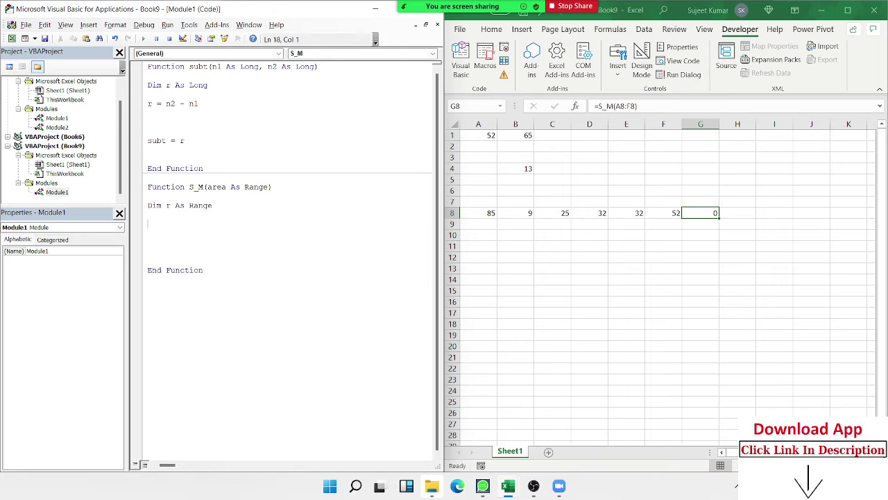
type("for e")
type("ach r")
type("i")
type("n are")
type("a")
key("Return")
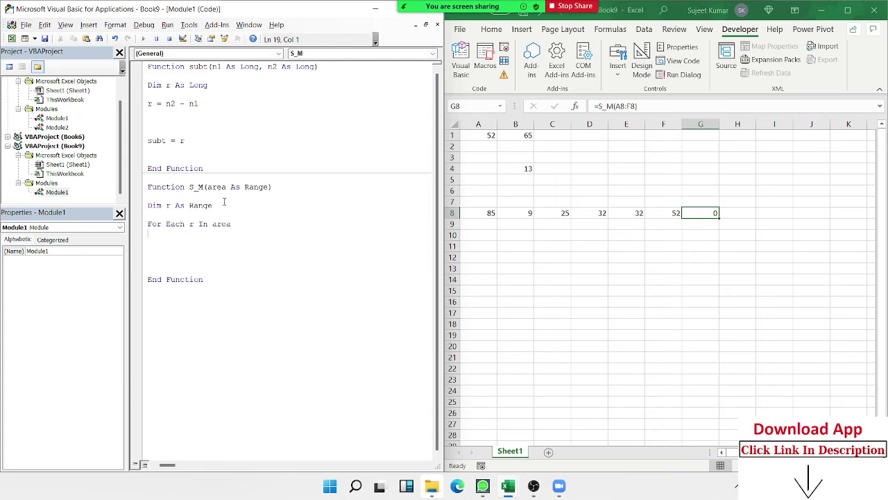
left_click(224, 201)
key("Return")
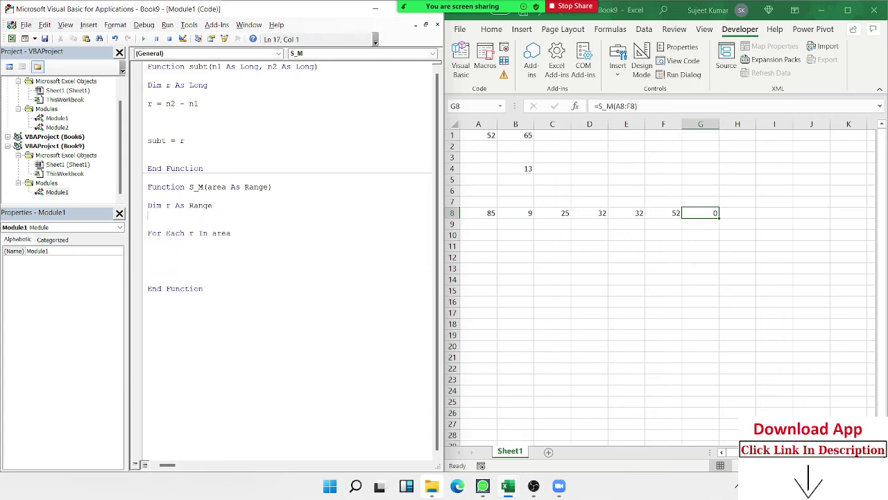
type("dim ")
type("s as ")
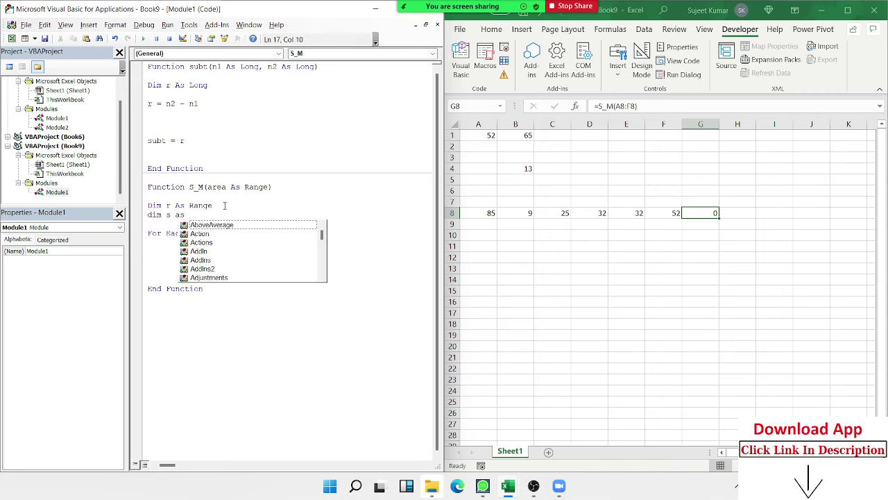
type("Long")
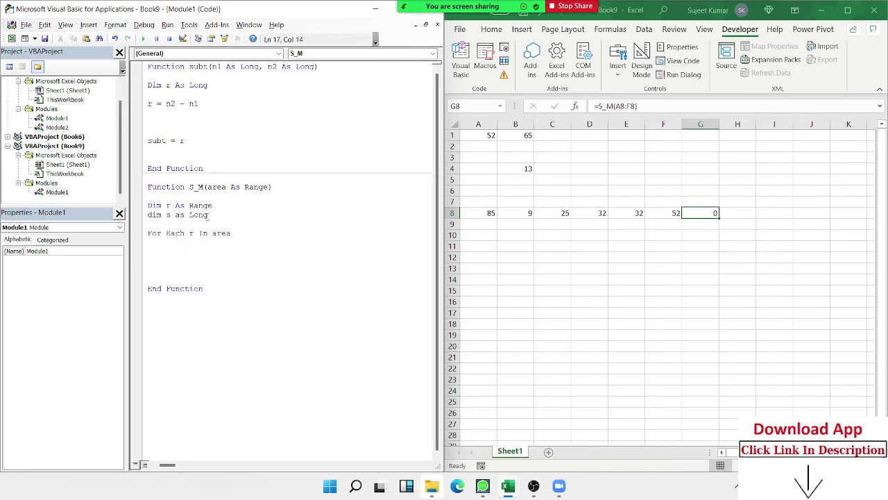
Step: Add s = s + r.Value inside the loop, close it with Next r, and return S_M = s
left_click(163, 252)
type("s")
type("=s+")
type("r")
type(".va")
key("Tab")
key("Return")
key("Return")
type("nex")
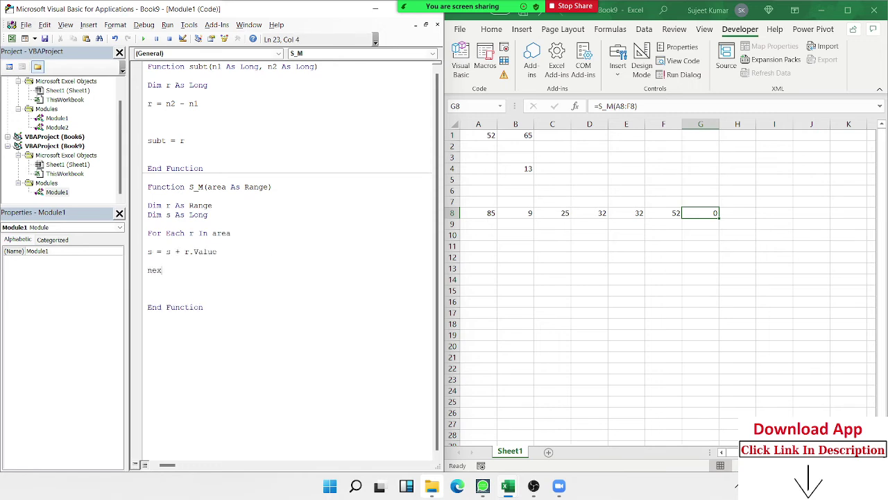
type("t r")
key("Return")
key("Return")
key("Return")
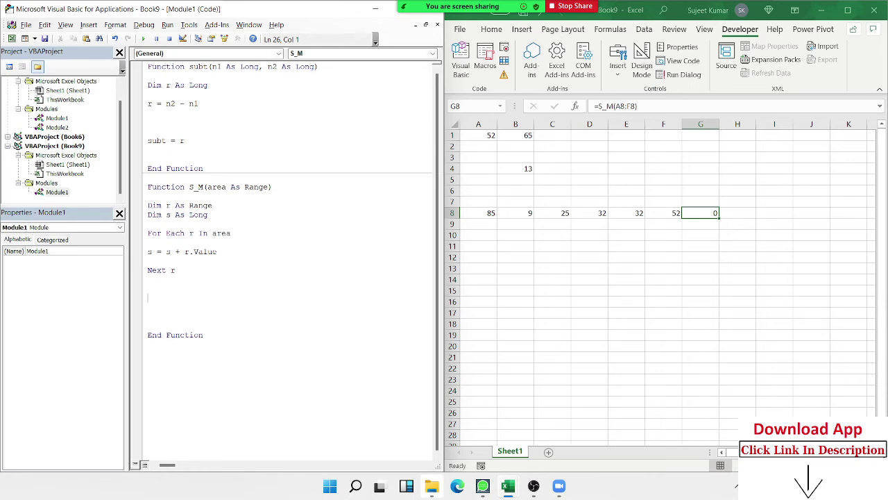
type("s")
type("_m")
type("=")
type("s")
key("Return")
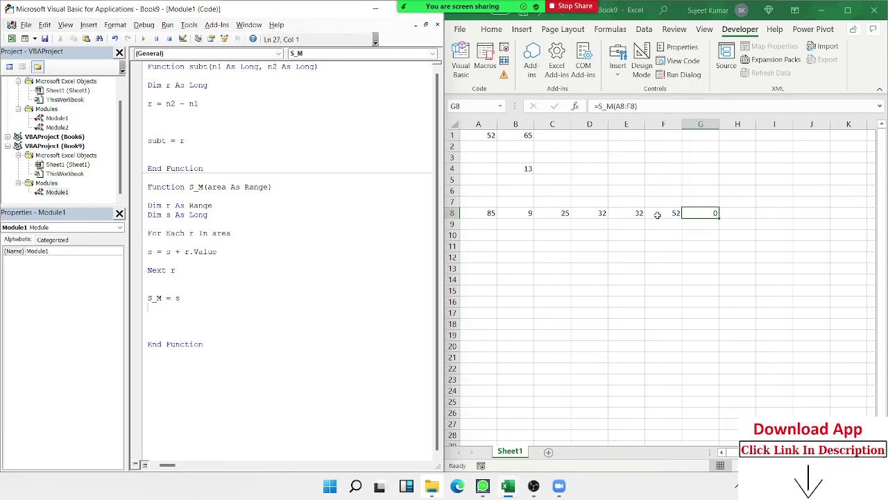
Step: Re-enter G8's =S_M(A8:F8) formula so it recalculates and shows 235
double_click(705, 213)
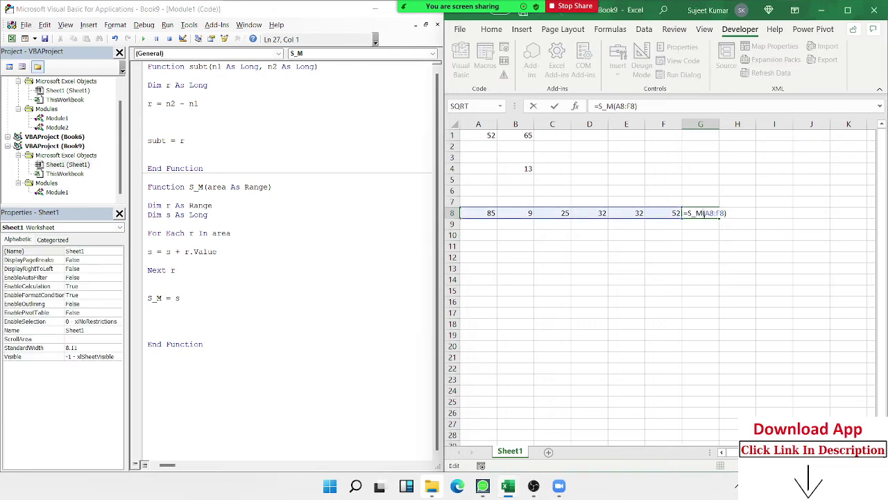
key("Return")
left_click(703, 214)
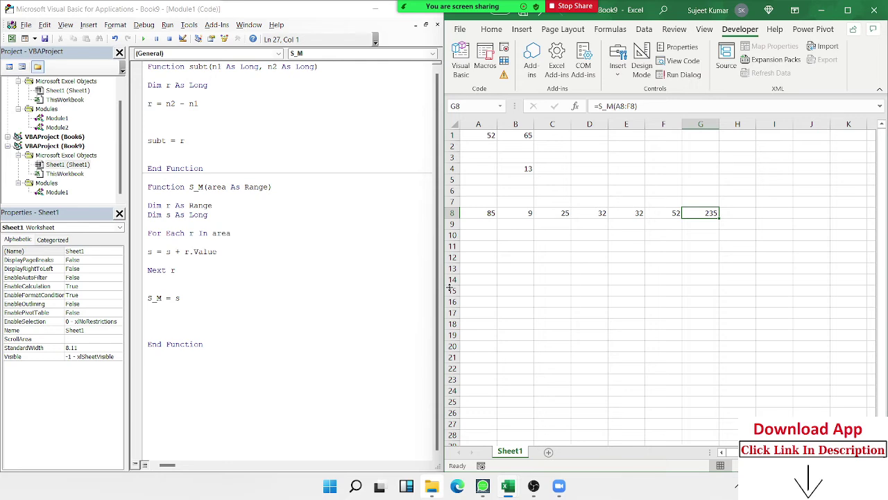
left_click(185, 286)
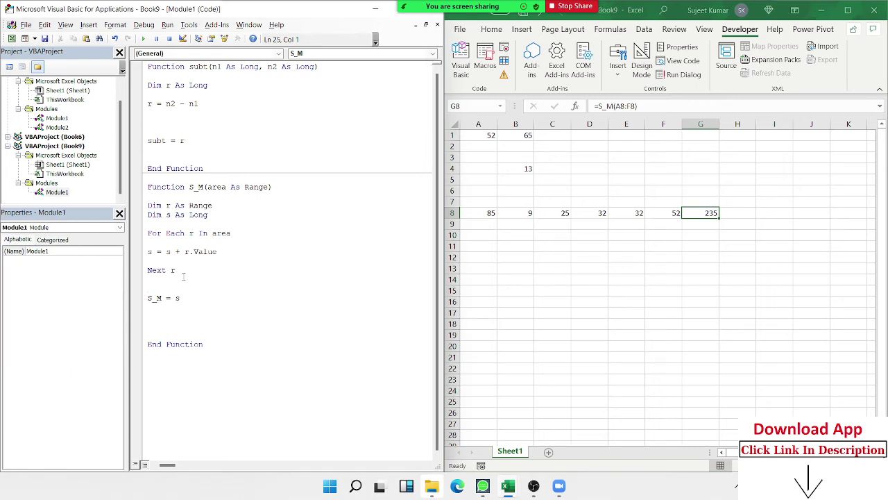
Step: Replace the For Each loop with s = Application.WorksheetFunction.Sum(area)
left_click_drag(179, 270, 141, 236)
key("Delete")
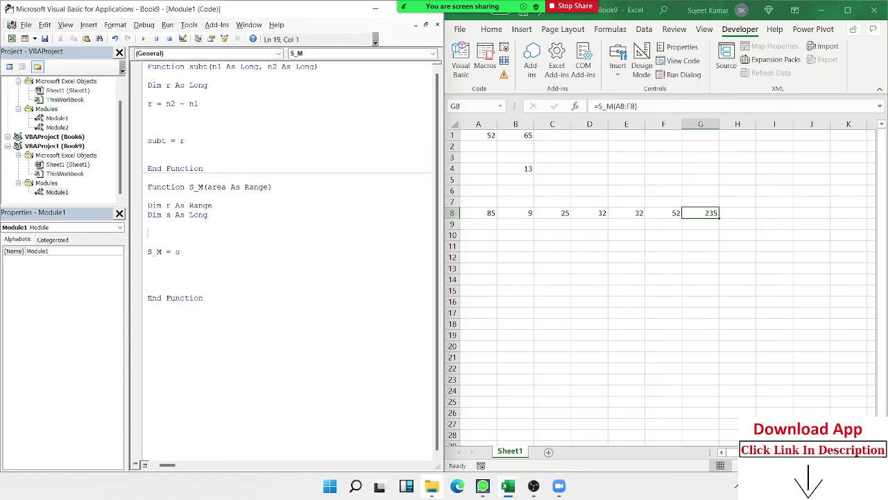
type("s")
type("=appli")
type("ca")
type("tion")
type(".wo")
key("Down")
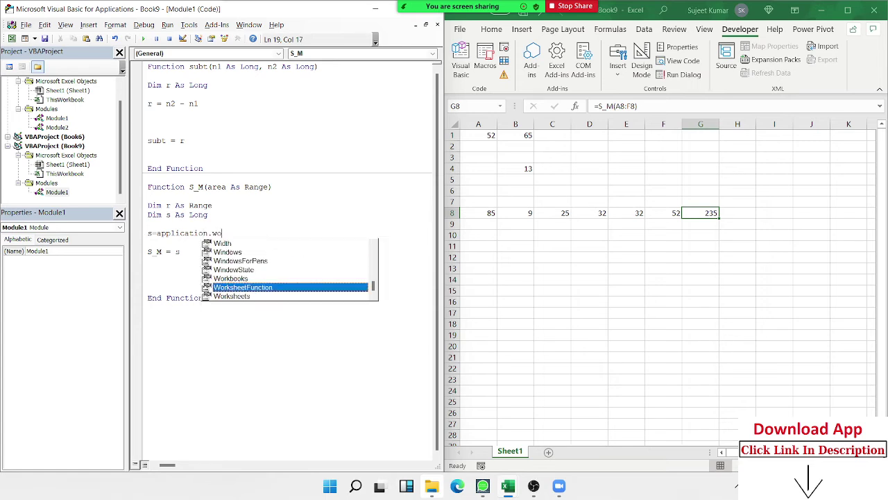
key("Tab")
type(".su")
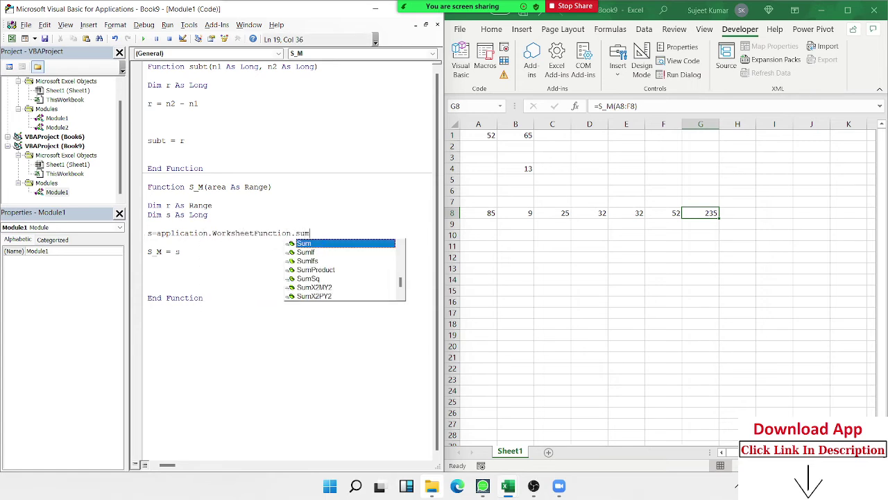
key("Tab")
type("(")
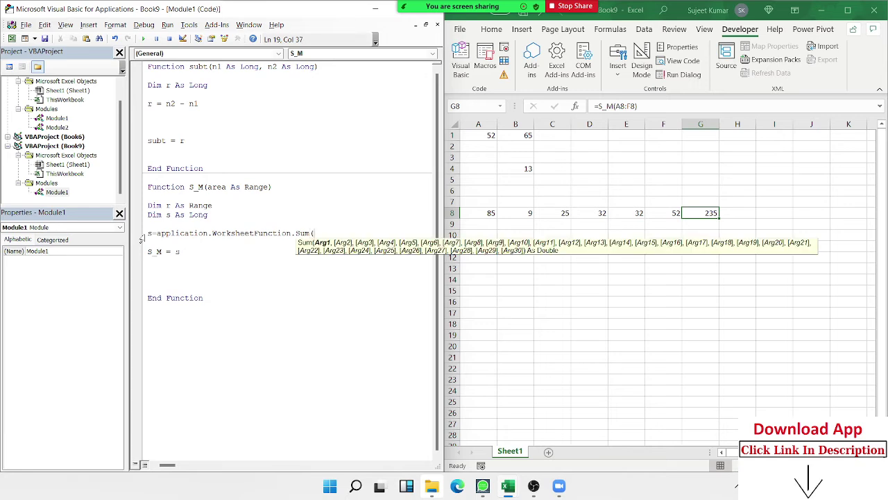
type("area")
type(")")
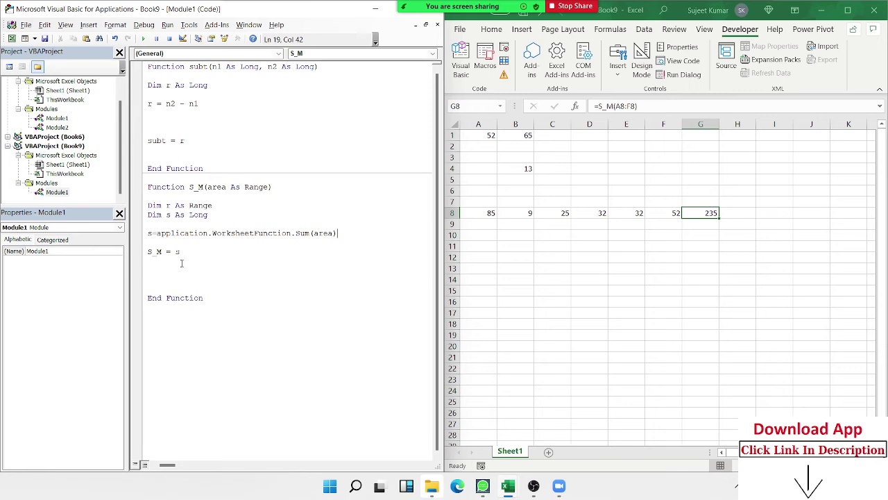
left_click(181, 264)
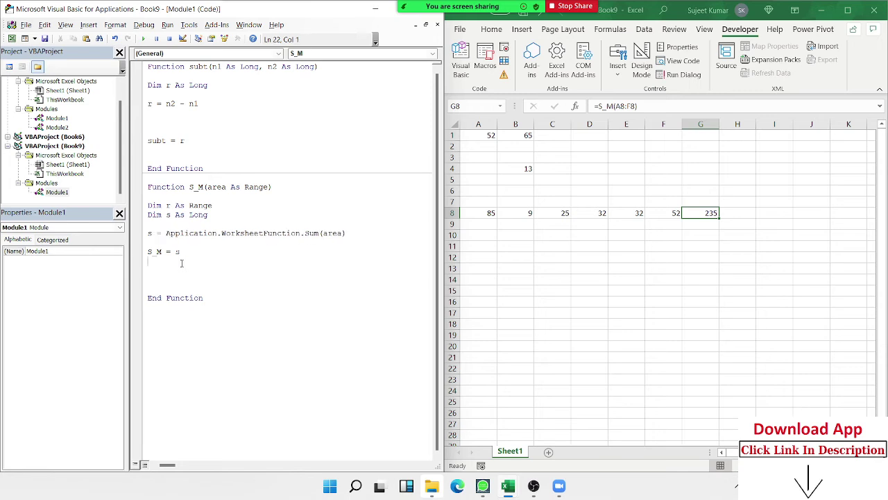
Step: Re-enter G8's =S_M(A8:F8) to retest the Sum-based version
left_click(709, 211)
double_click(709, 211)
key("Return")
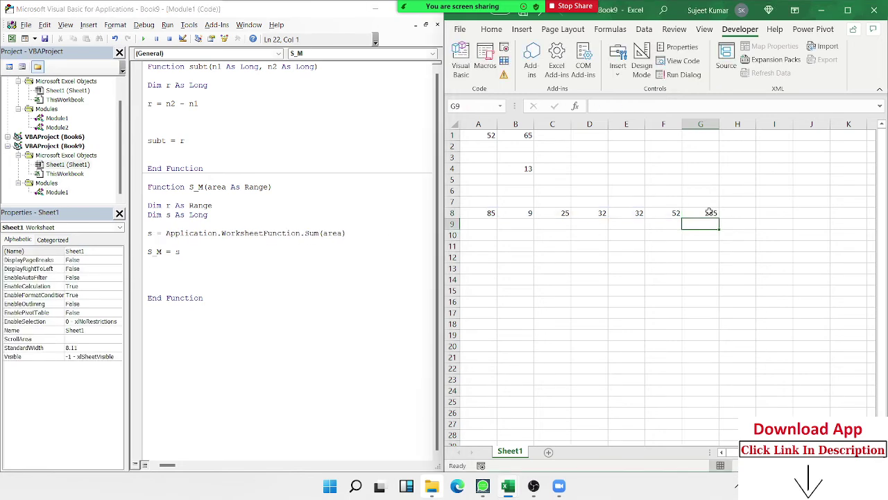
left_click(709, 212)
Step: Remove the WorksheetFunction.Sum line and restore the For Each loop adding each r.Value to s
left_click(339, 256)
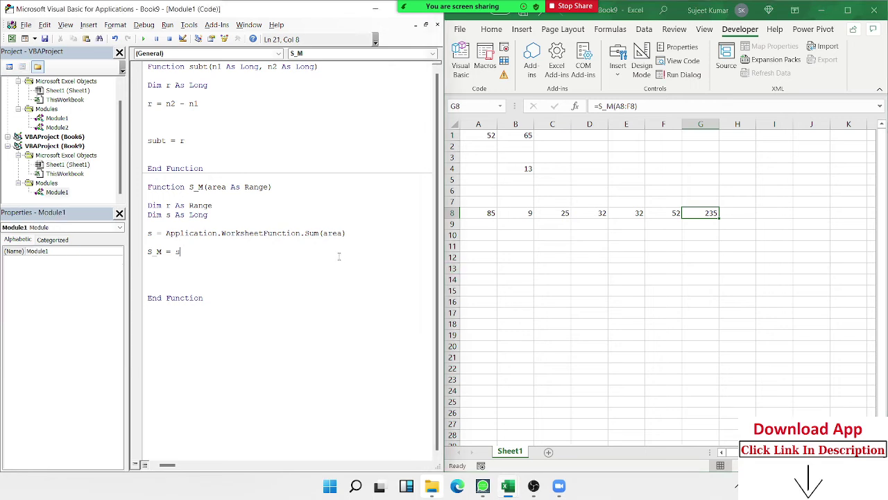
key("Up")
key("Up")
key("End")
key("BackSpace")
key("BackSpace")
key("BackSpace")
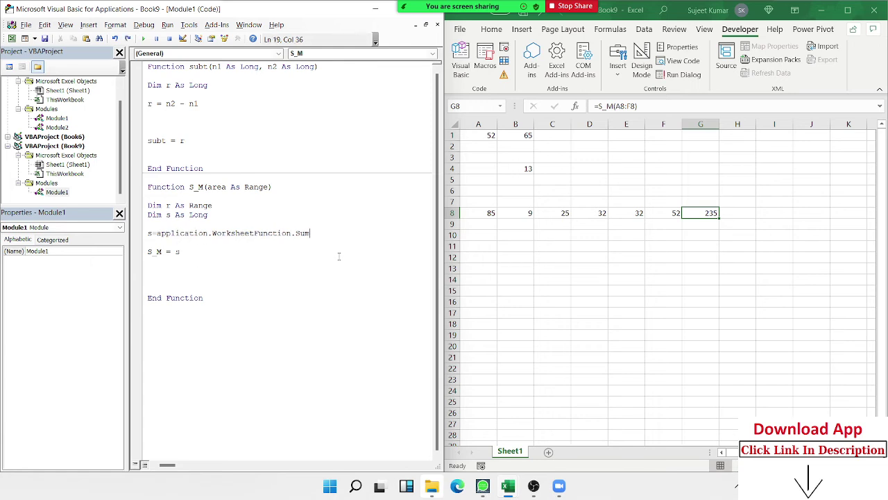
key("ctrl+shift+Left")
key("BackSpace")
key("ctrl+shift+Left")
key("ctrl+shift+Home")
key("BackSpace")
key("ctrl+z")
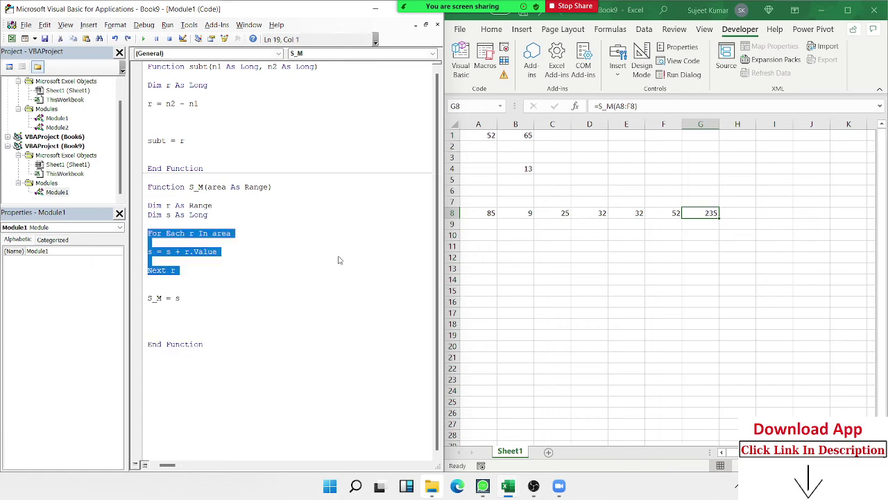
Step: Open G8's =S_M(A8:F8) for editing with the A8:F8 reference highlighted
left_click(323, 297)
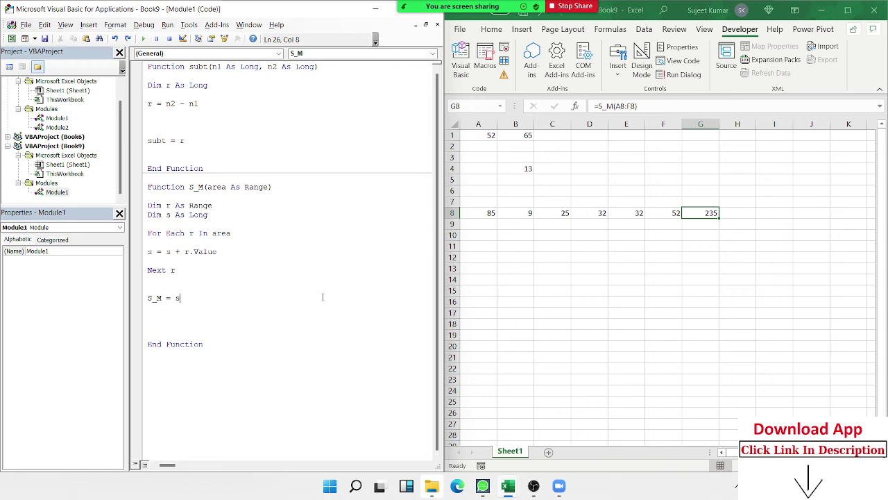
double_click(699, 215)
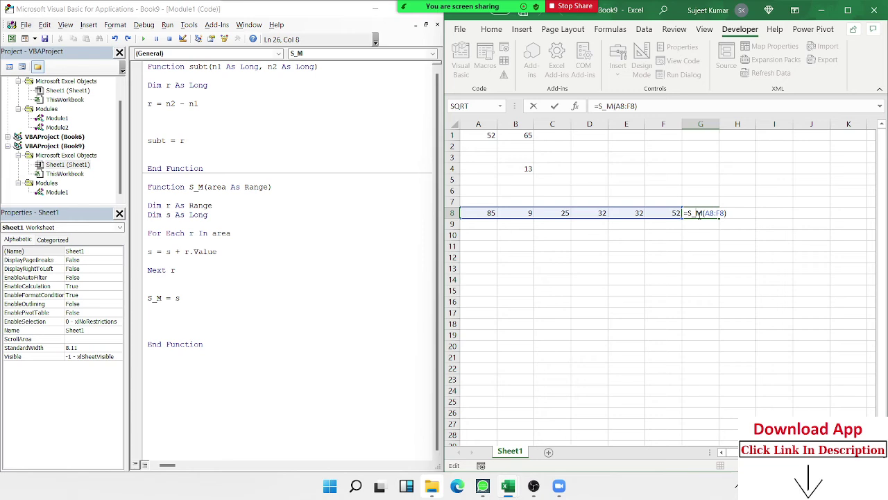
double_click(714, 213)
Step: Commit G8 so the loop-based S_M recalculates to 235, then review the loop code
key("ctrl+Return")
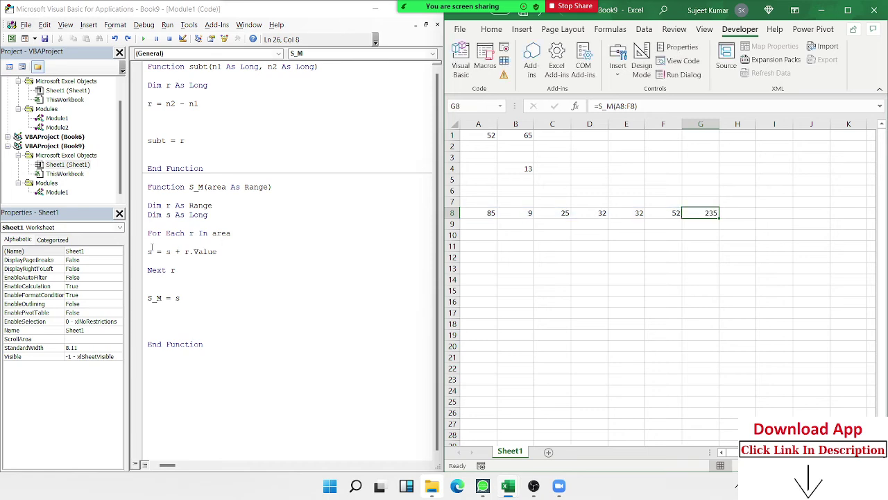
left_click(126, 285)
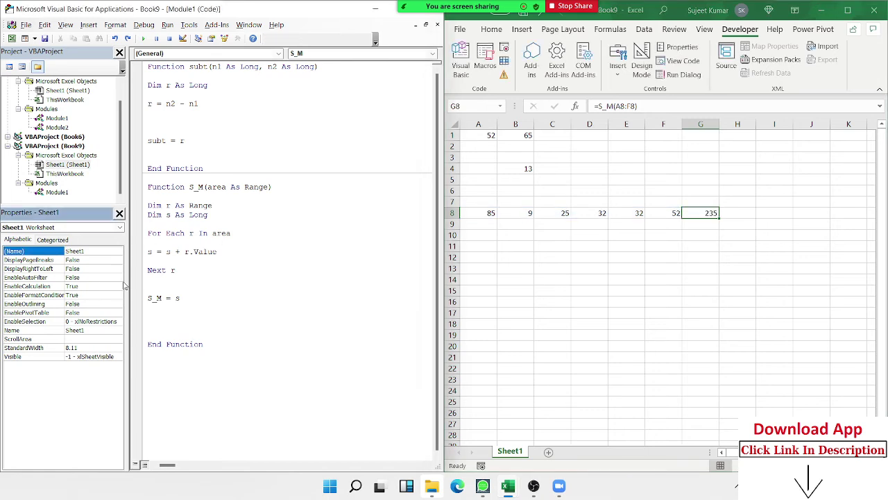
left_click(160, 290)
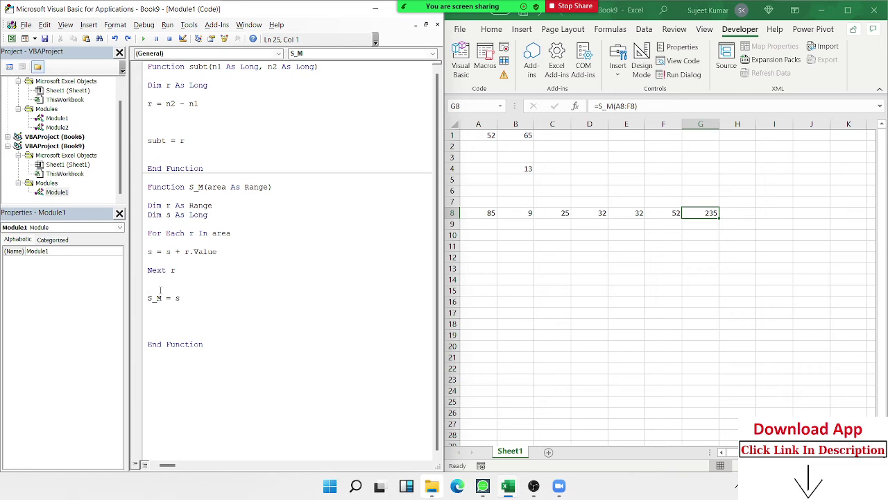
left_click_drag(151, 281, 168, 273)
left_click(489, 154)
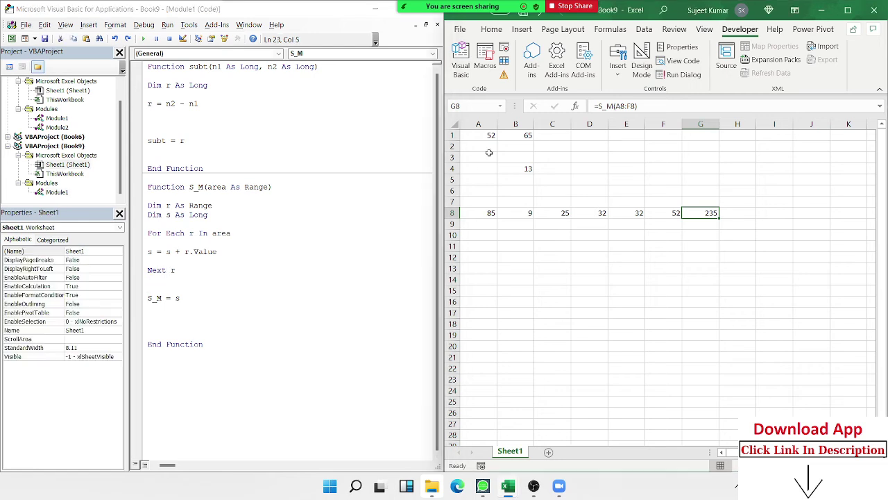
left_click(662, 161)
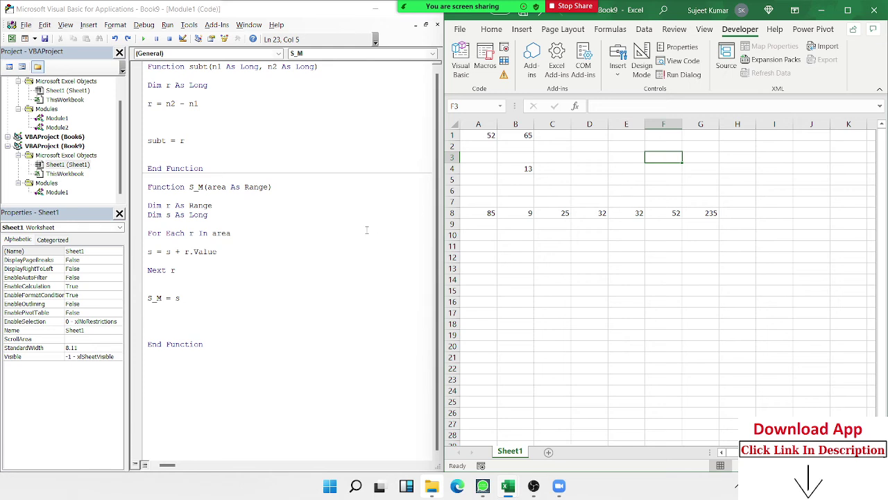
left_click(229, 222)
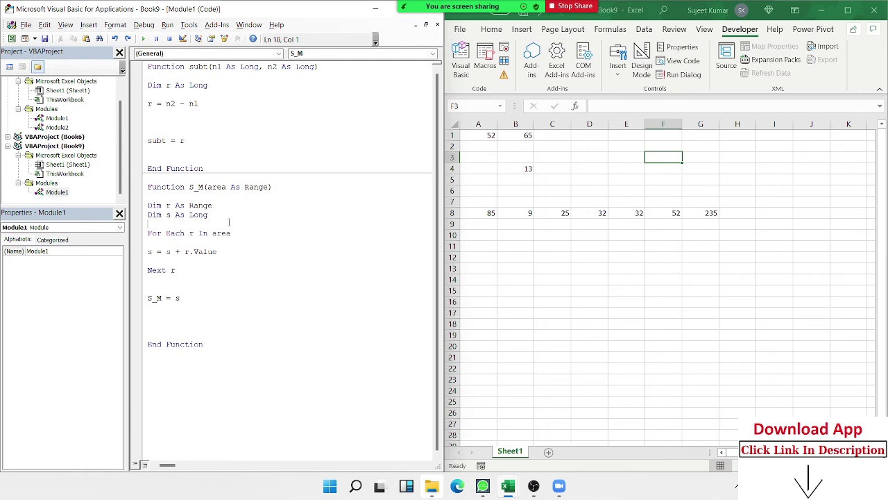
mouse_move(304, 3)
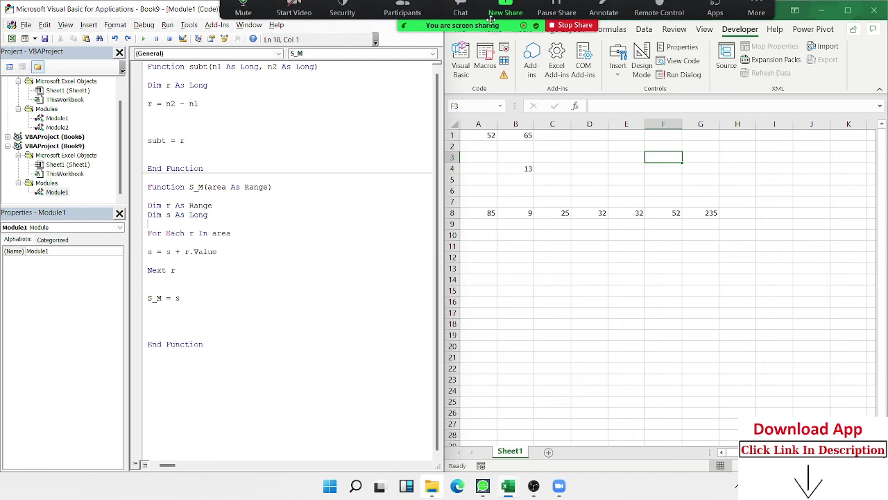
left_click(402, 16)
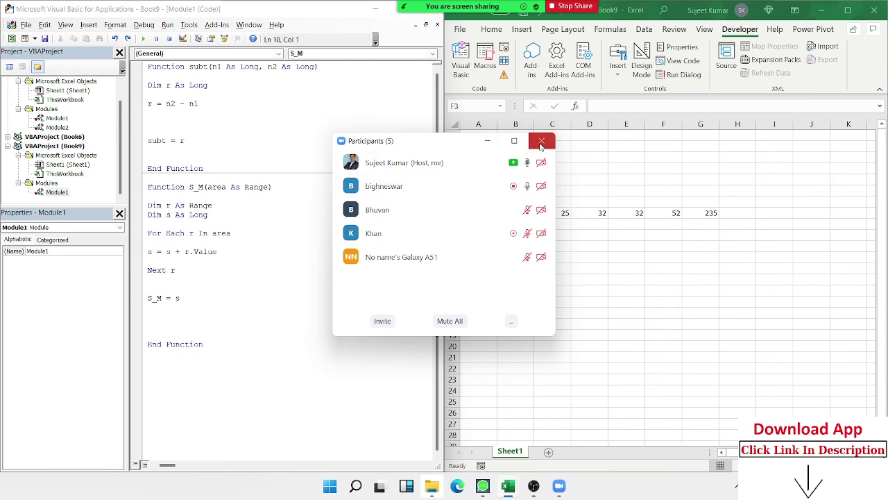
left_click(542, 143)
left_click(715, 222)
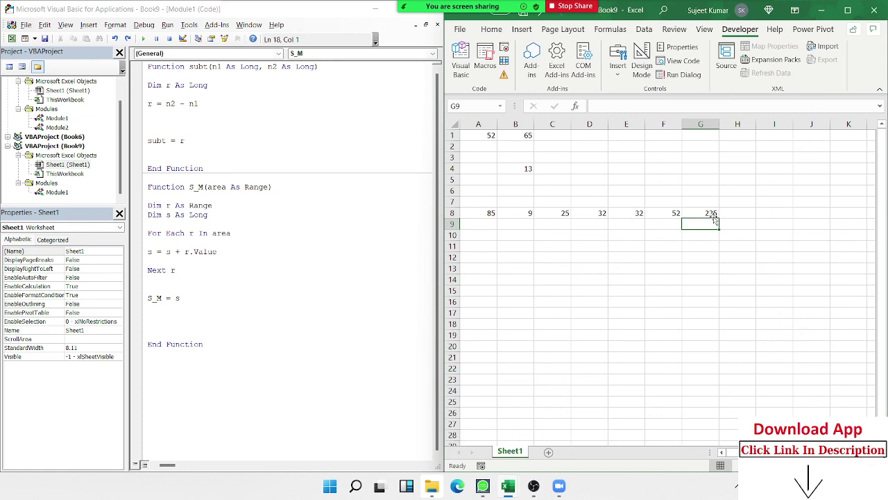
Step: Reopen G8's =S_M(A8:F8) formula, then check the Zoom participants list and close it
double_click(710, 213)
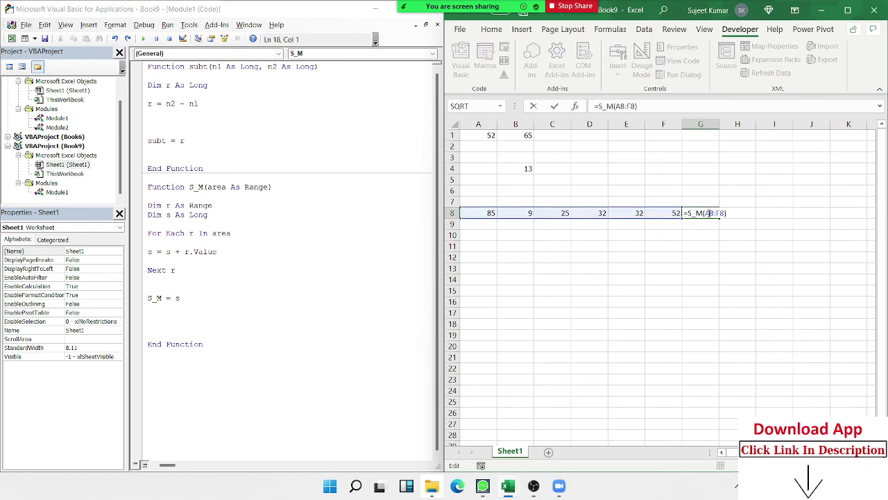
double_click(709, 214)
mouse_move(463, 9)
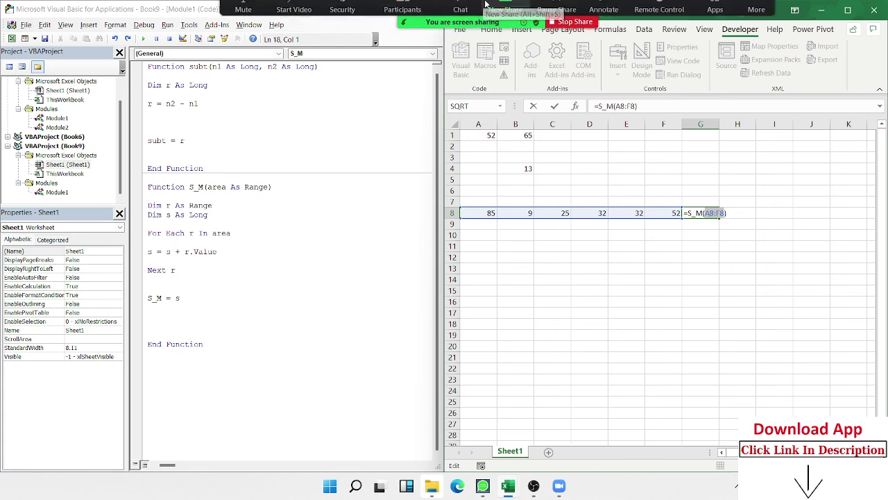
left_click(418, 19)
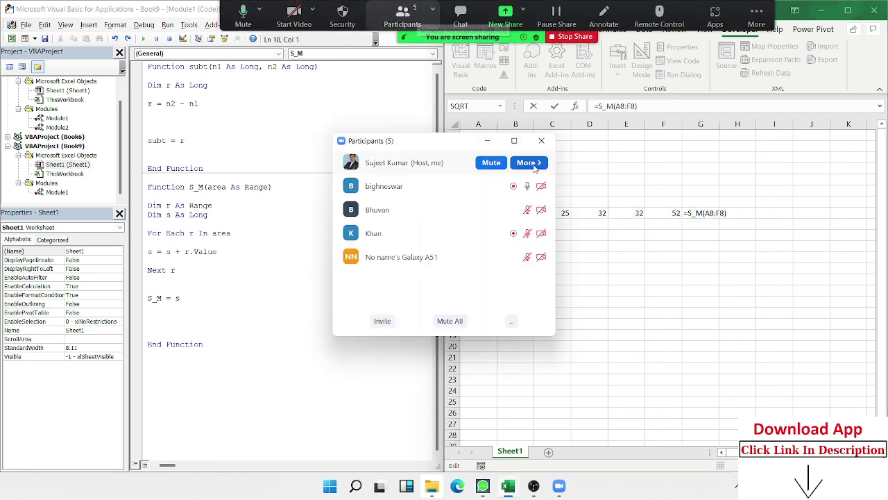
left_click(529, 209)
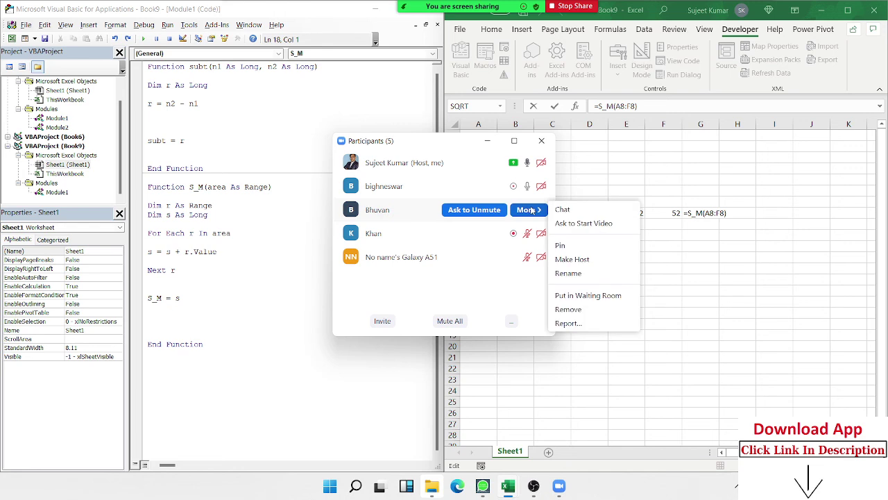
left_click(543, 142)
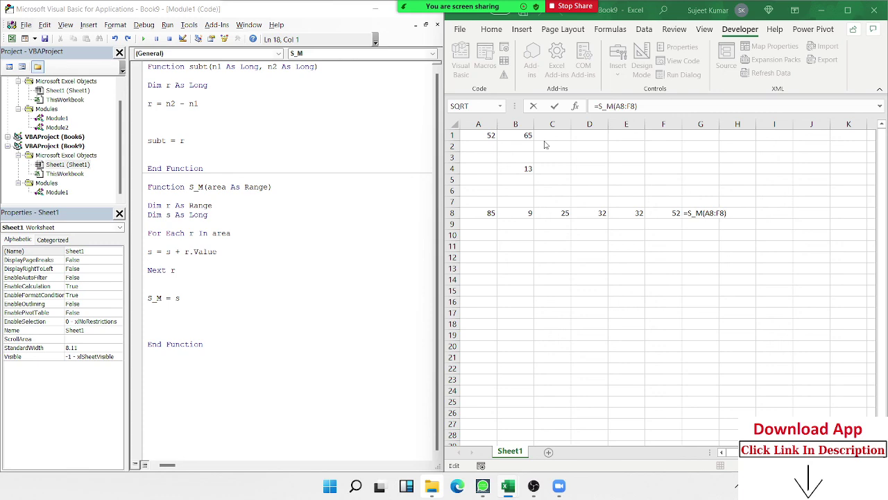
Step: End the Zoom meeting via More > End and confirm it
key("super+d")
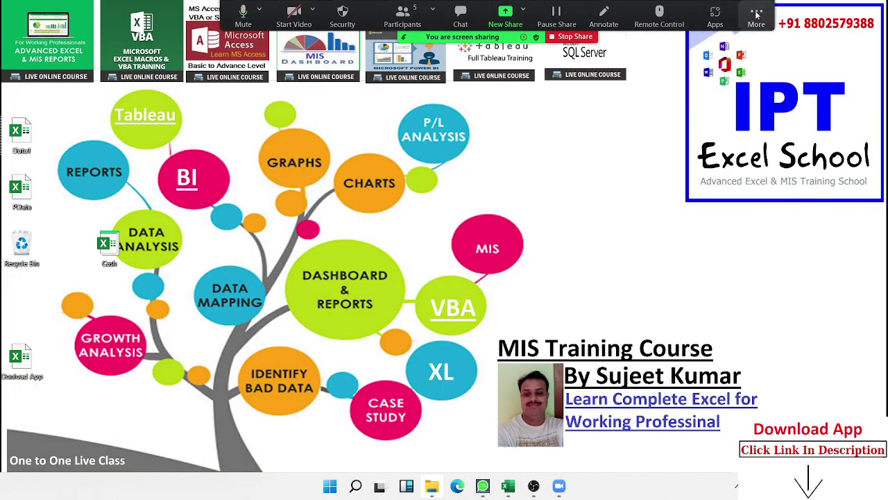
left_click(756, 13)
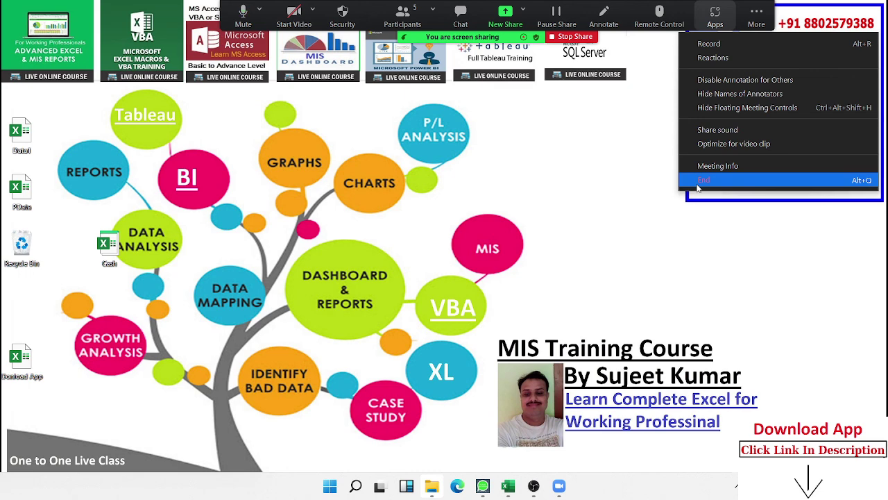
left_click(698, 185)
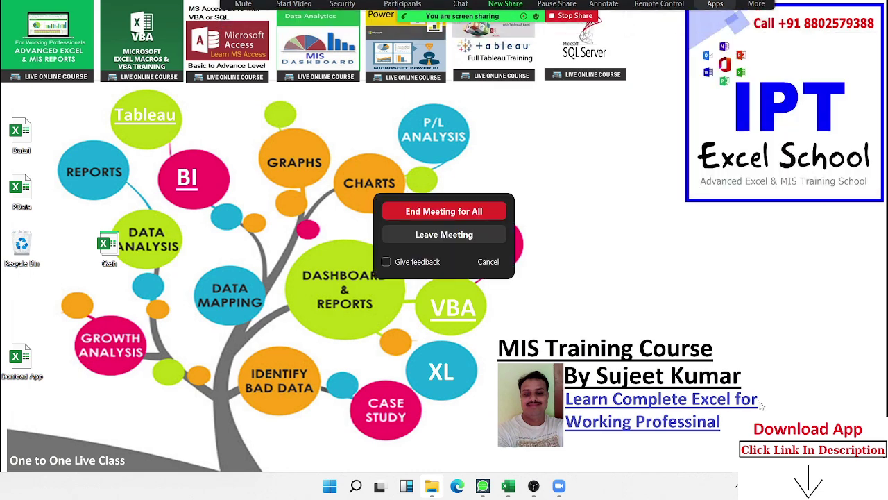
left_click(468, 216)
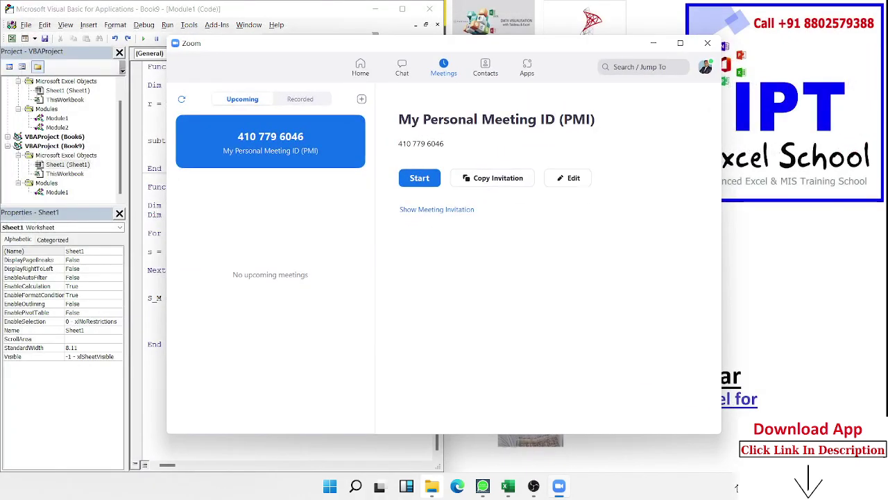
left_click(736, 486)
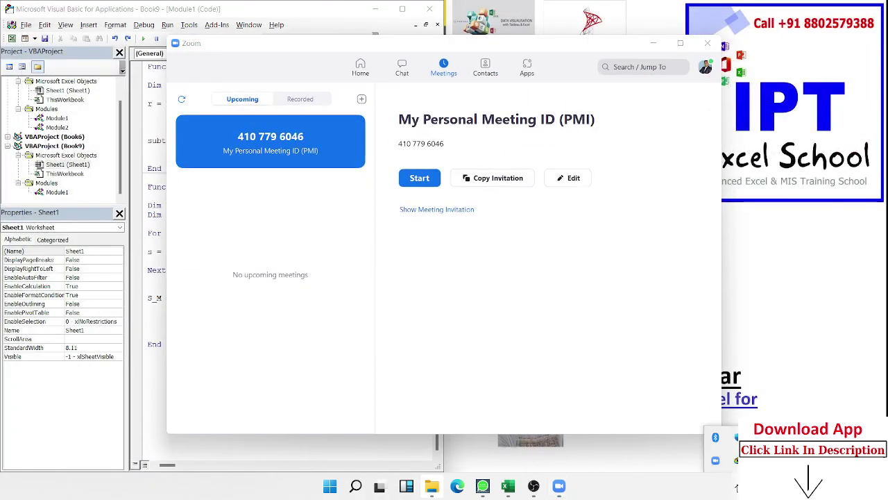